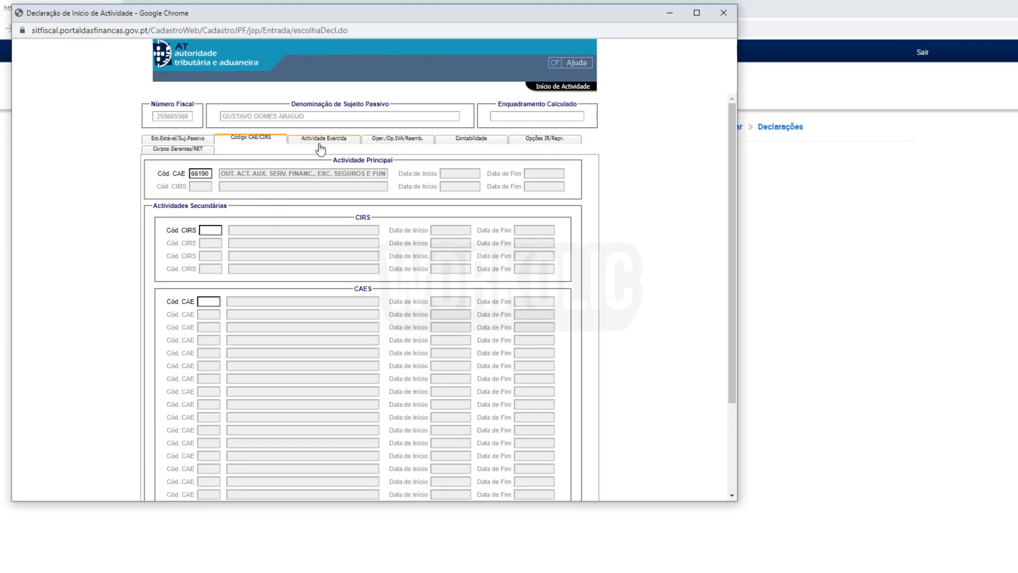
Enter 2020-10-20 as the activity start date in the expected activity section.
click(323, 141)
click(278, 182)
text(2020-10-20)
click(333, 188)
Set the expected business volume to 6900 € and answer Não for Anexo-E.
click(300, 235)
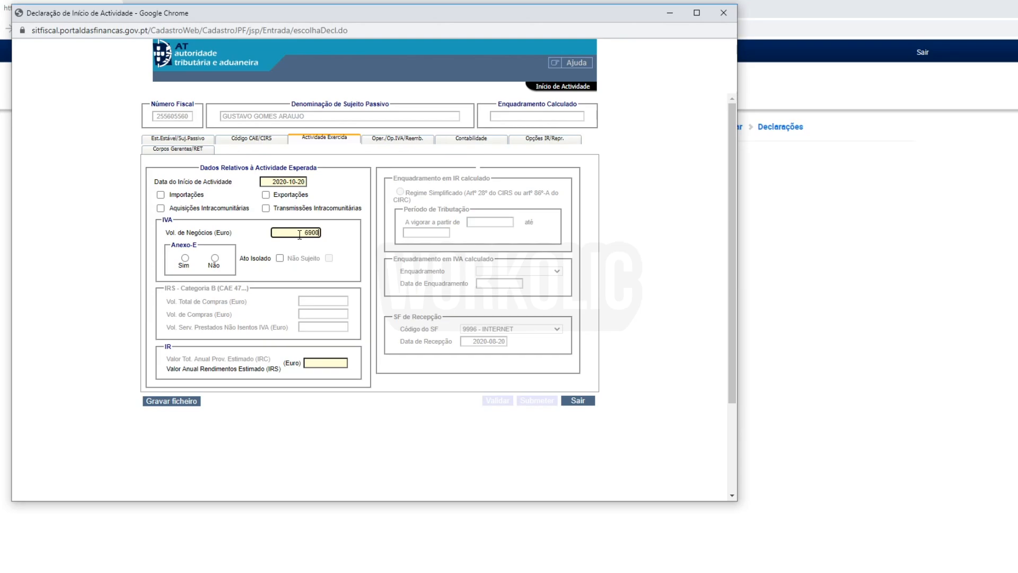
click(346, 241)
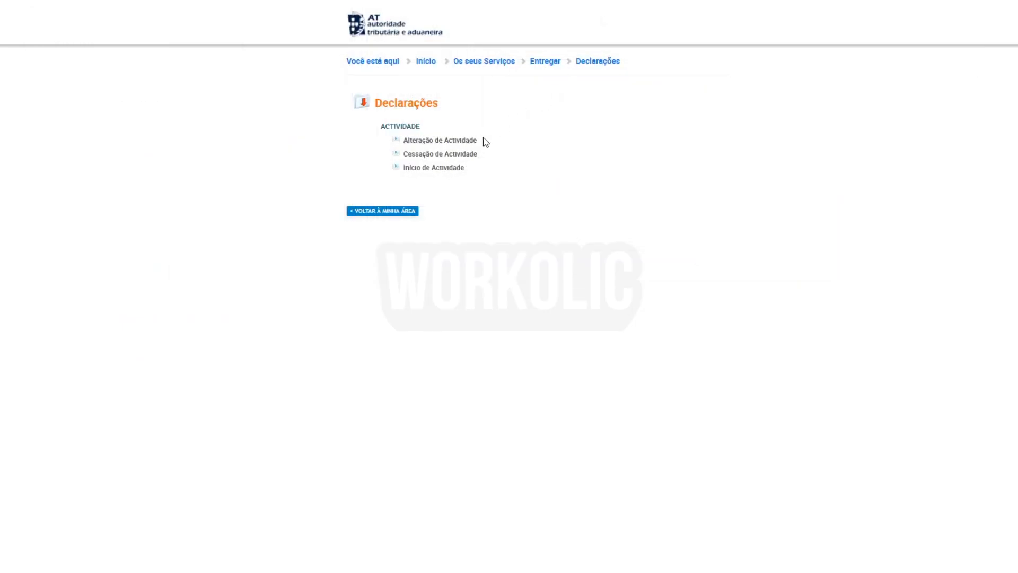
drag(484, 141, 416, 139)
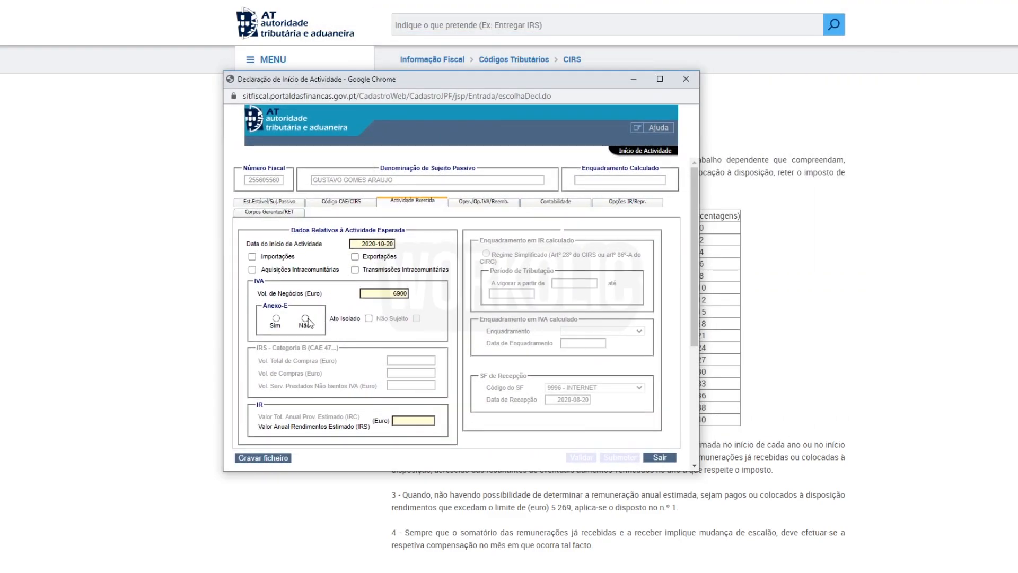
click(306, 319)
Tick operations with VAT deduction rights and paste in the activity's bank account number.
click(476, 202)
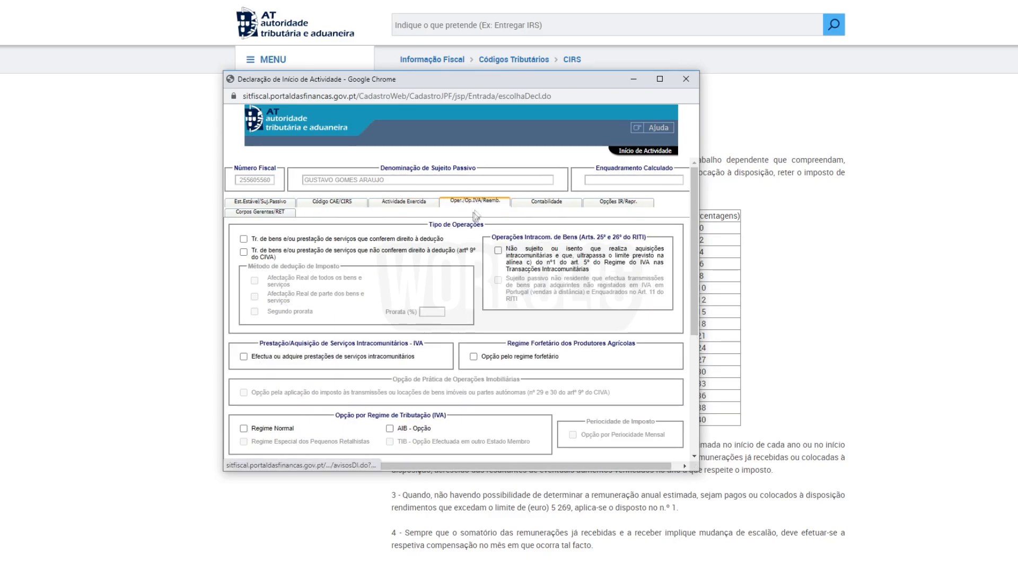
click(243, 238)
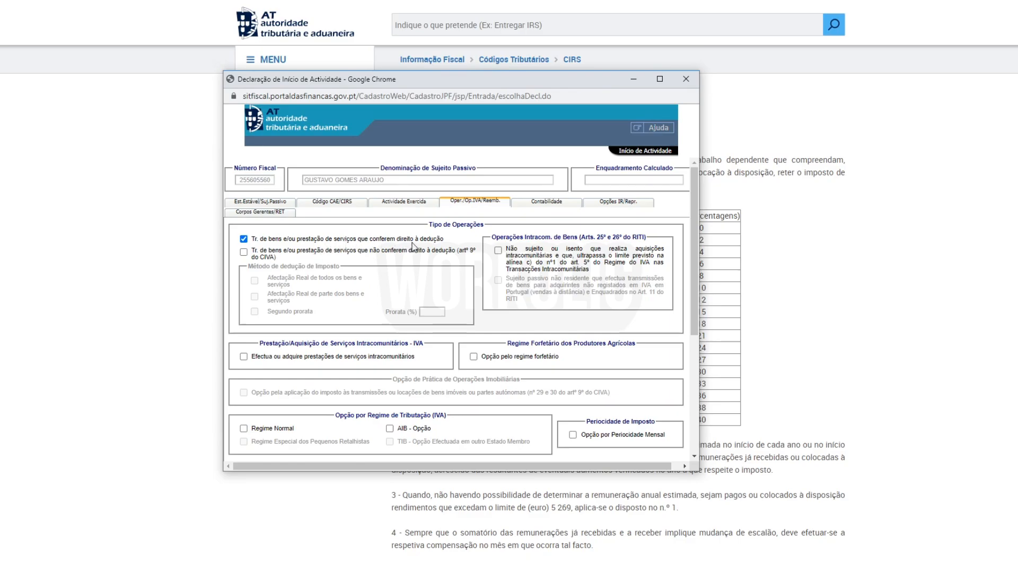
scroll(466, 304, down, 2)
click(265, 363)
key(Tab)
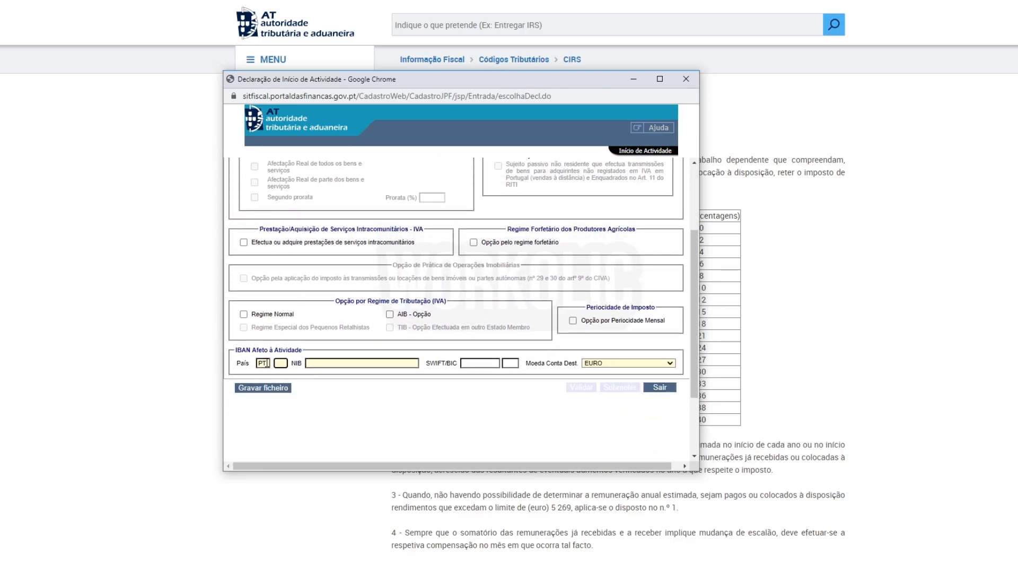
key(Tab)
key(ctrl+v)
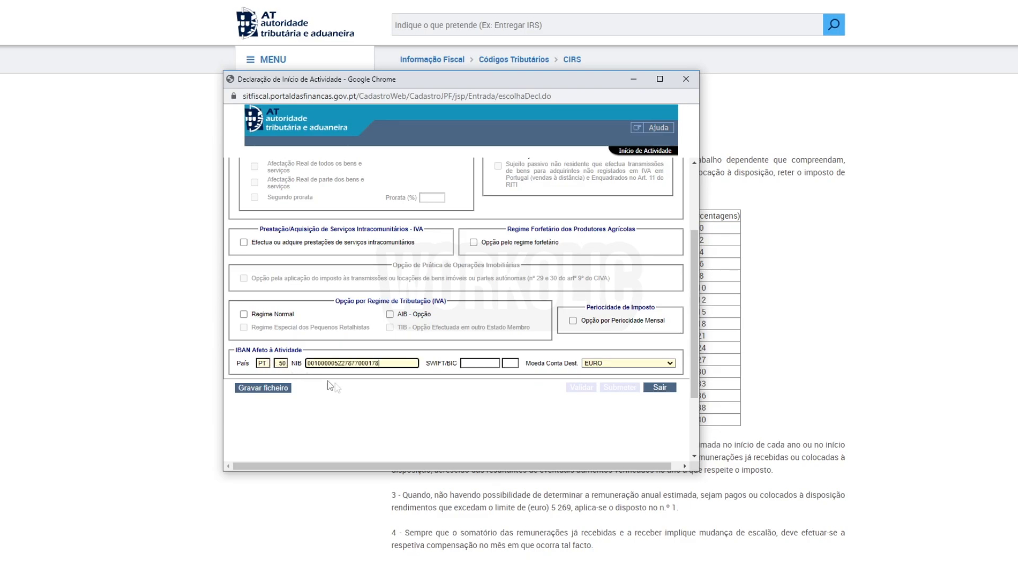
scroll(383, 387, up, 1)
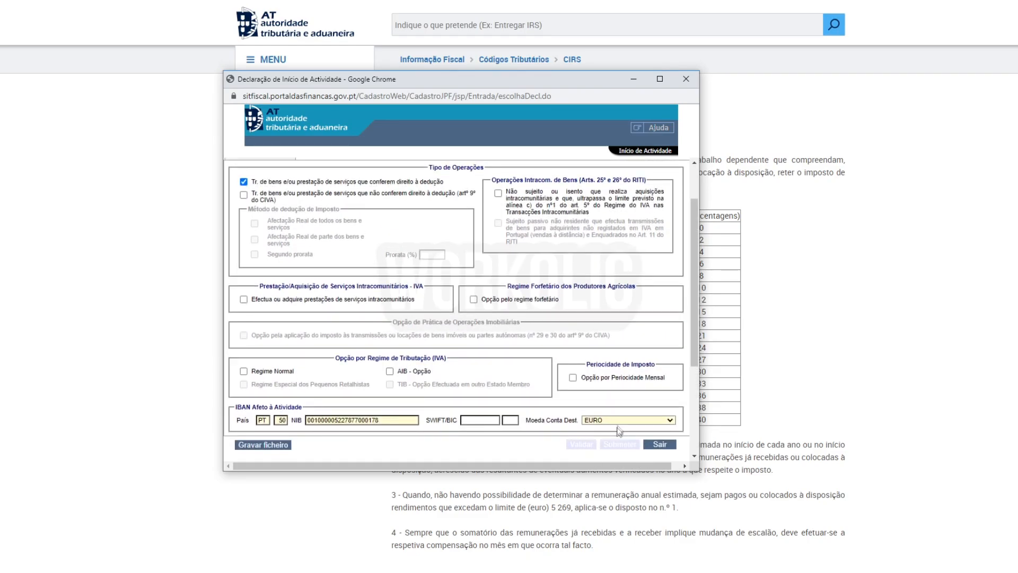
scroll(530, 398, up, 1)
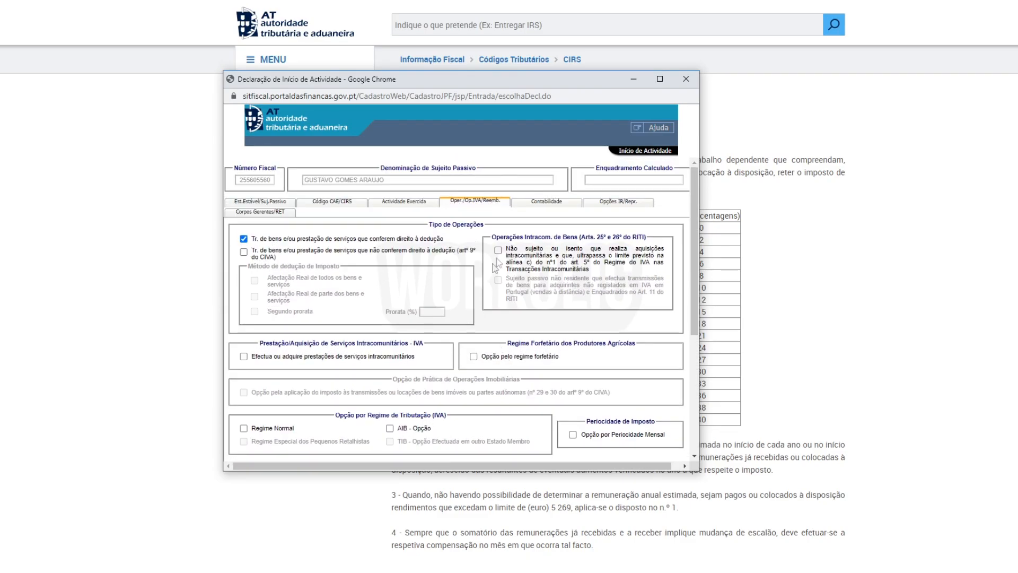
Choose Sim for establishment matching the fiscal domicile under Opções IR/Repr., then validate.
click(606, 207)
scroll(610, 324, down, 3)
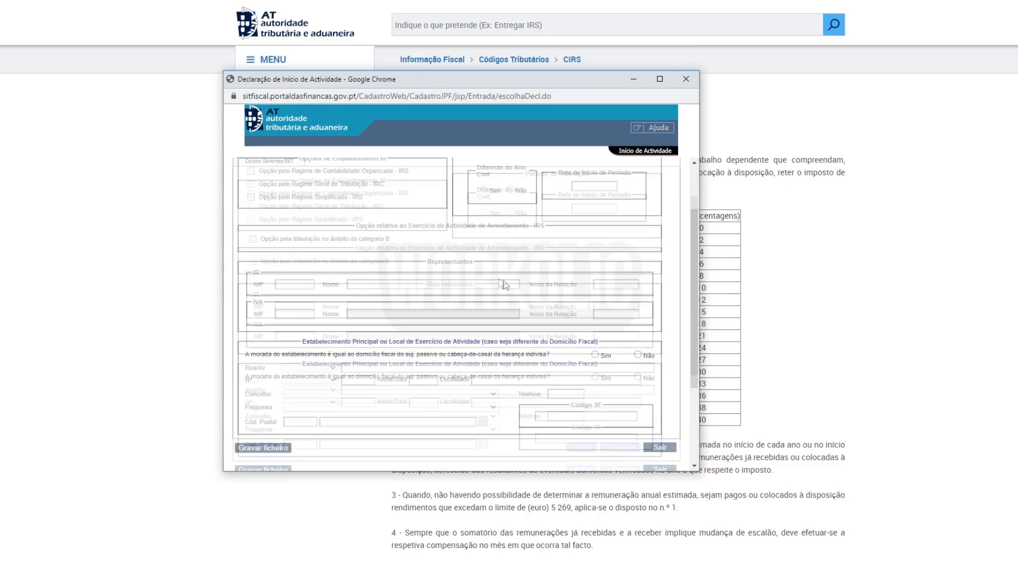
click(595, 313)
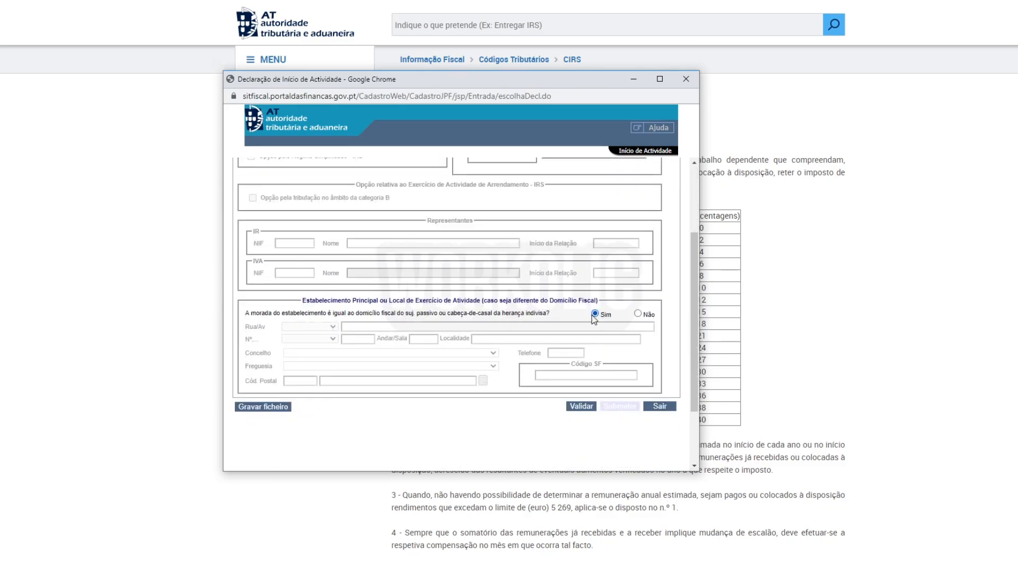
scroll(594, 320, up, 1)
scroll(594, 320, up, 1)
scroll(594, 320, down, 2)
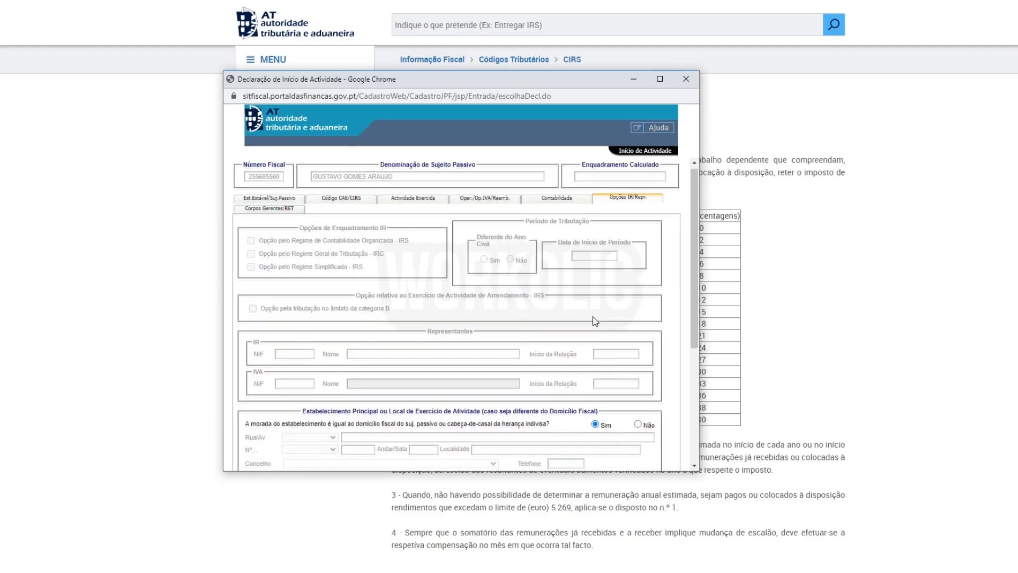
click(578, 405)
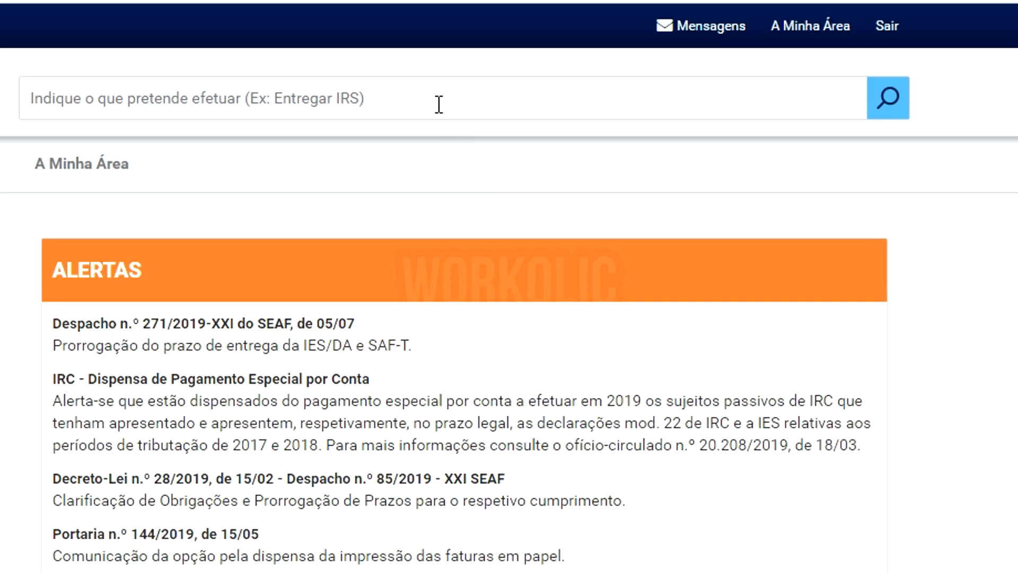
Search 'recibos verde', then go to Faturas e Recibos > Emitir > Fatura ou Fatura-Recibo.
click(439, 104)
text(recibos verdes)
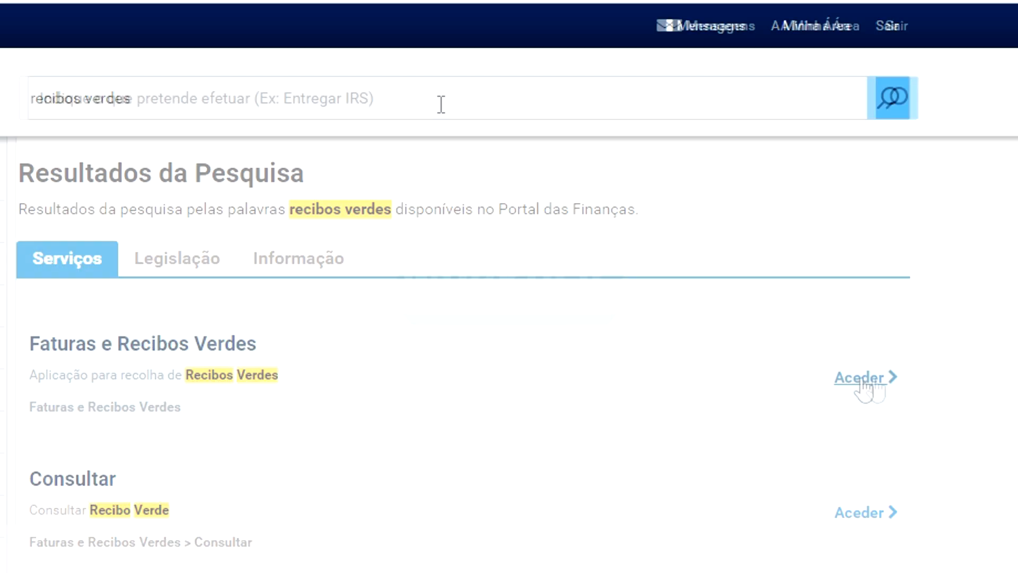
click(863, 383)
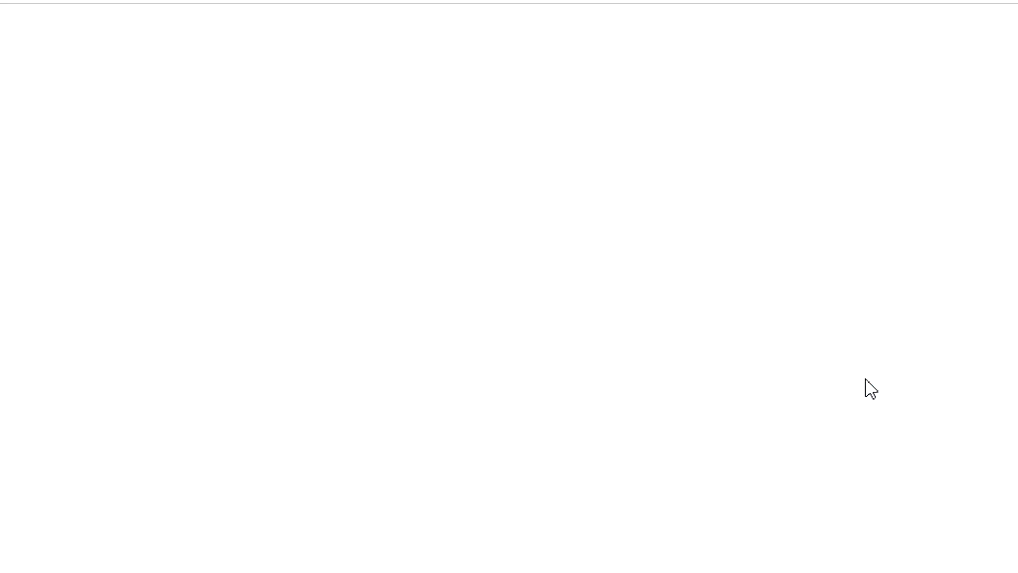
click(91, 518)
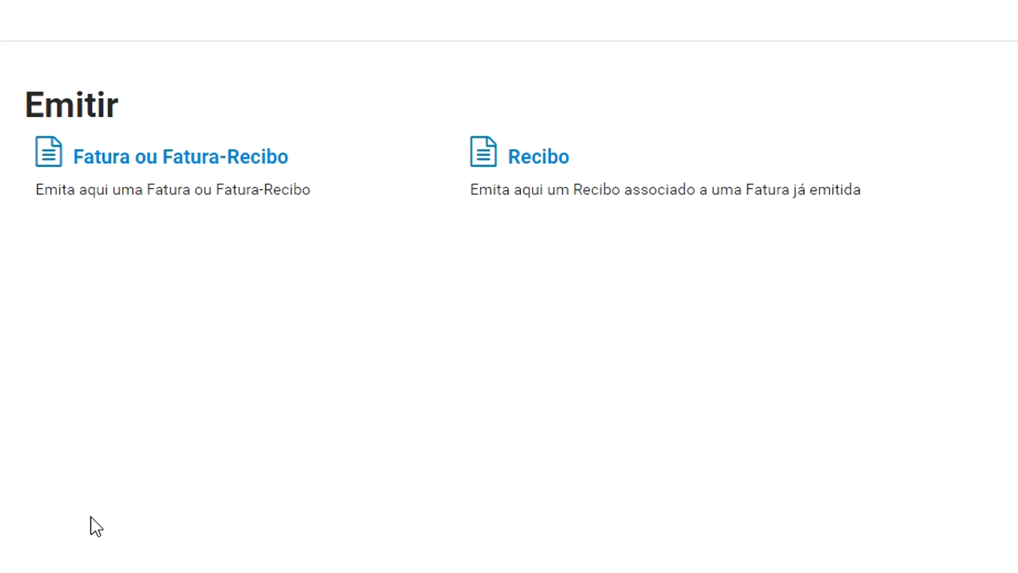
click(159, 160)
Set the service date to 2019-07-10 and review the buyer, description, 321,17 base and stamp duty fields.
click(136, 380)
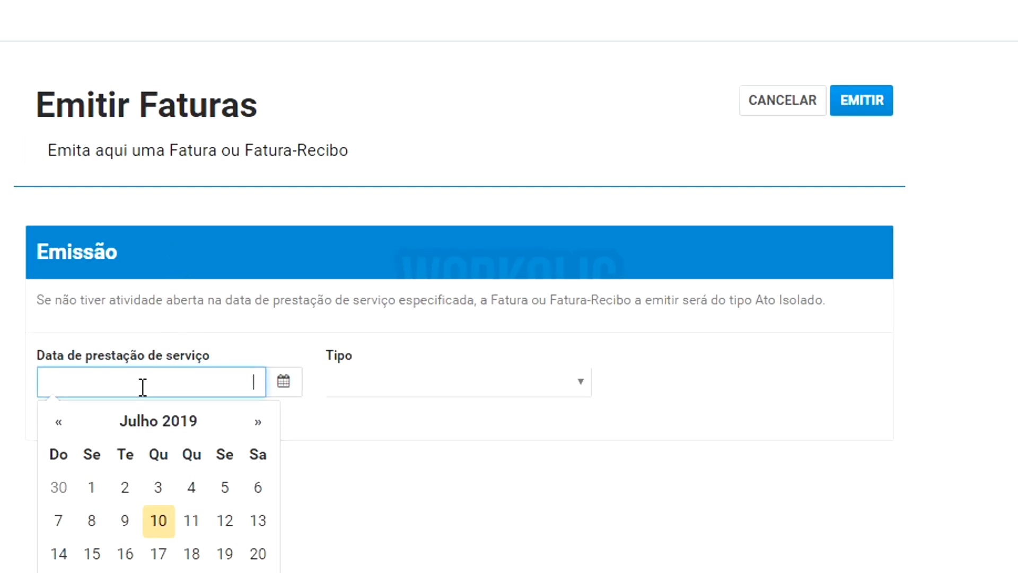
click(165, 530)
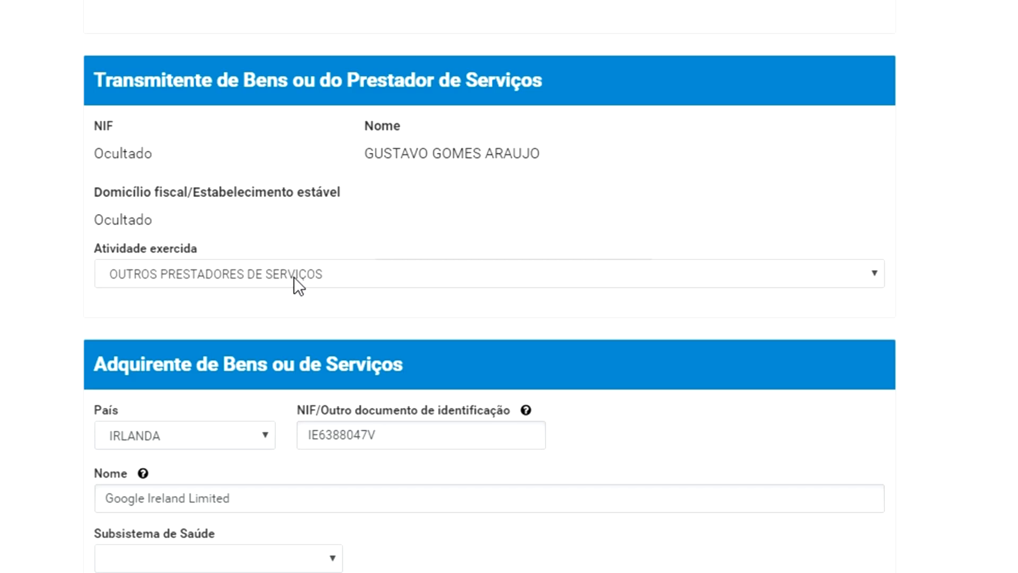
scroll(212, 307, down, 2)
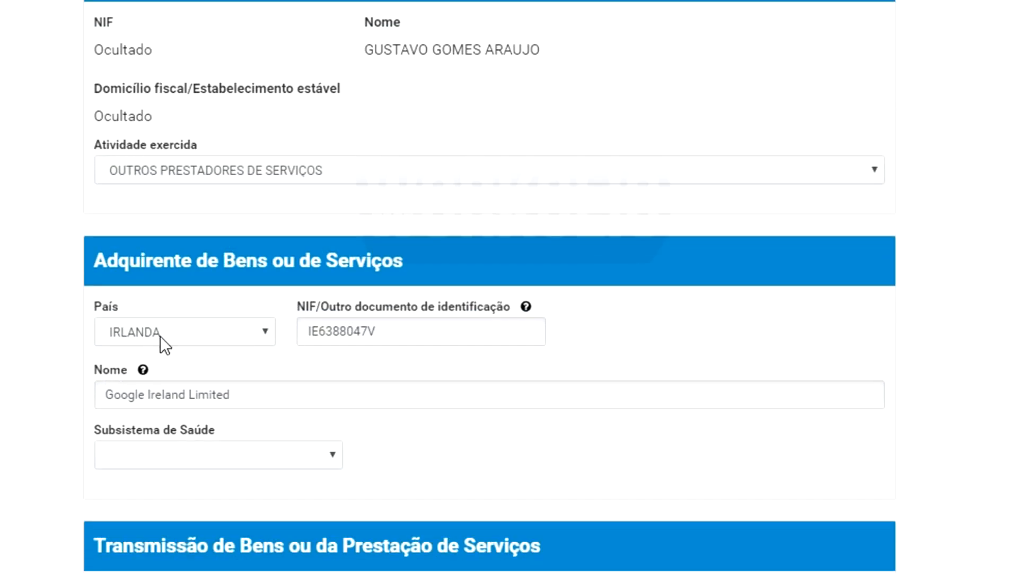
double_click(420, 330)
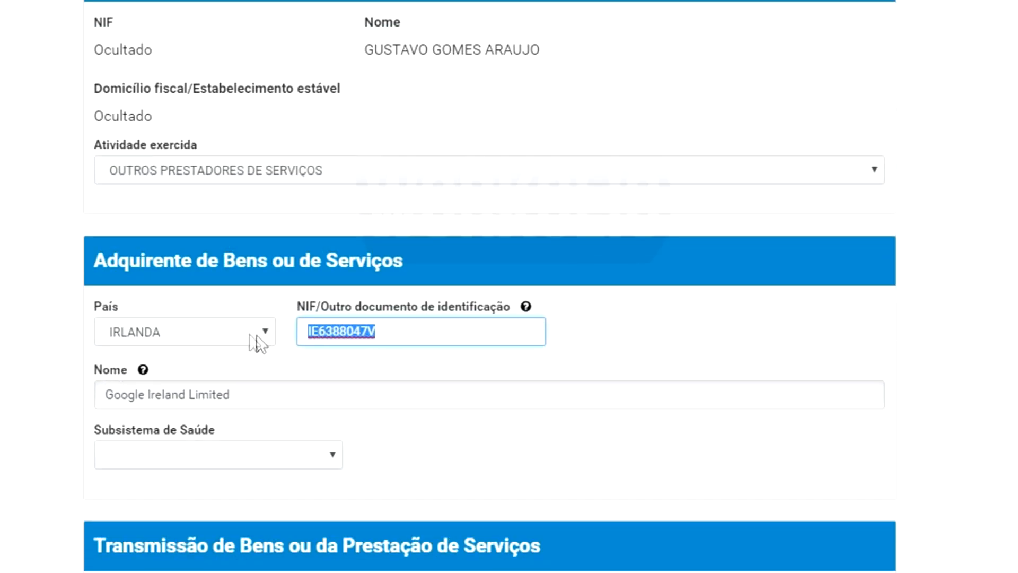
key(Tab)
scroll(233, 254, down, 6)
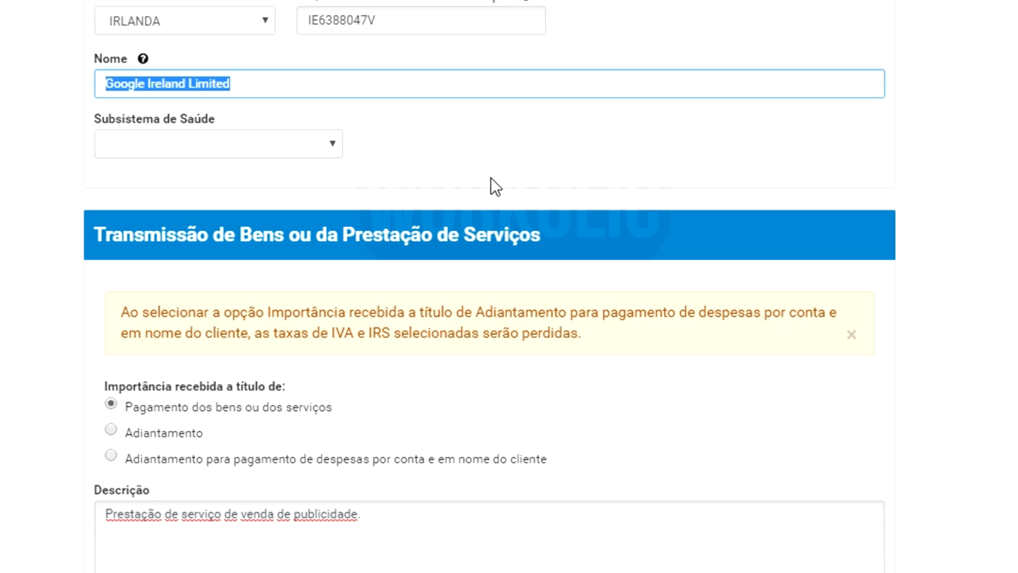
scroll(489, 177, down, 4)
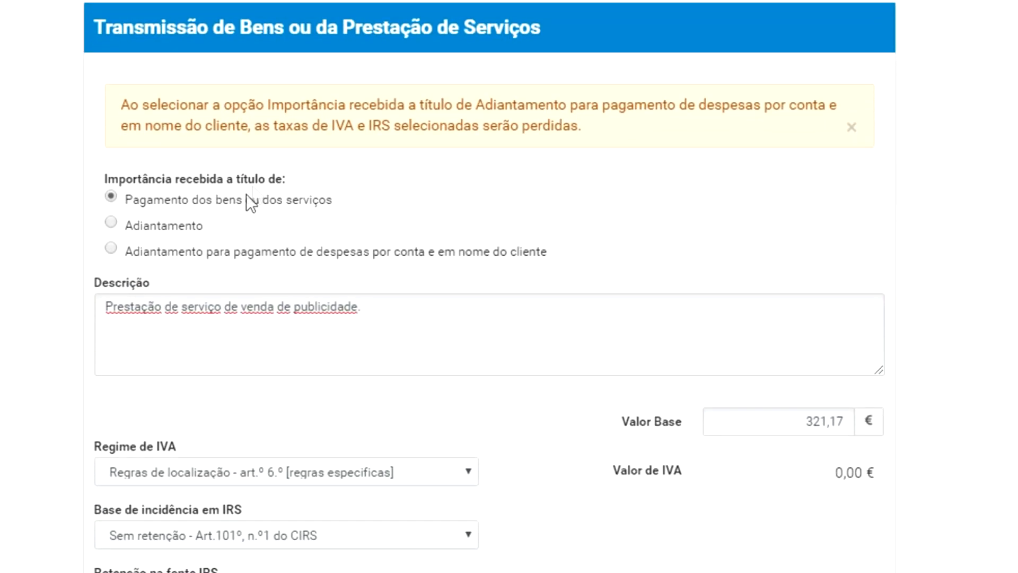
drag(422, 317, 43, 300)
scroll(46, 298, down, 2)
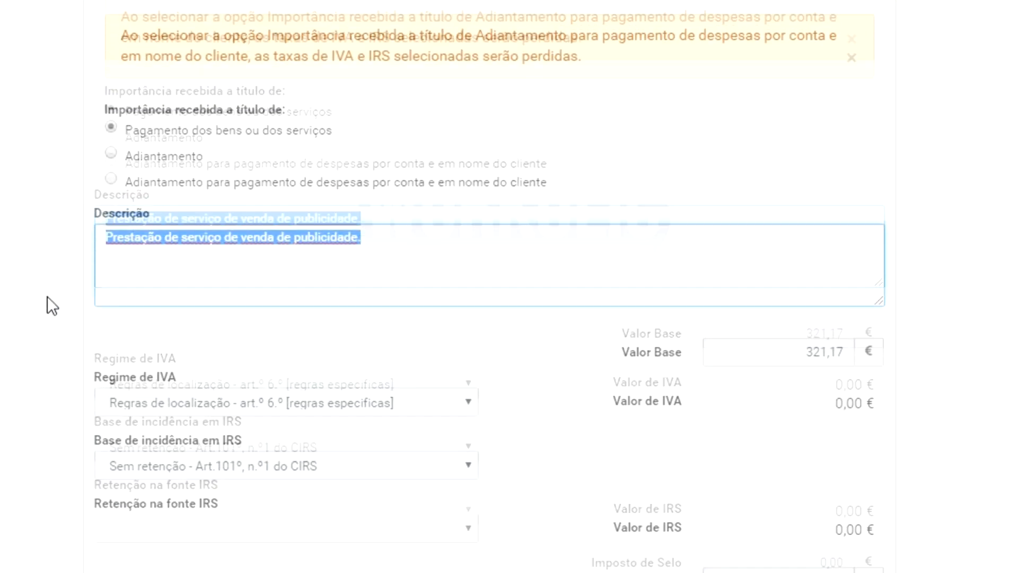
double_click(825, 318)
scroll(896, 313, down, 2)
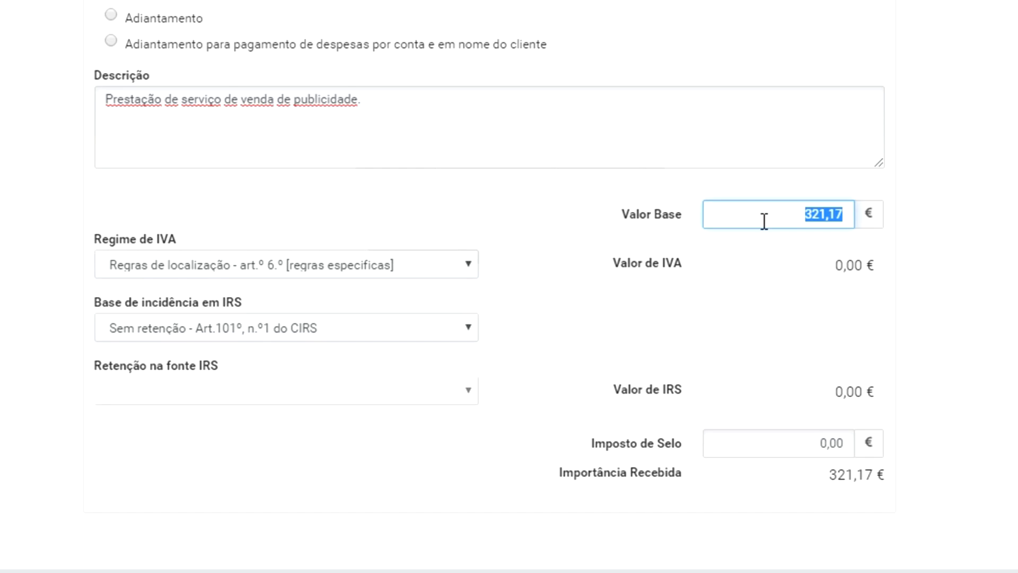
click(806, 450)
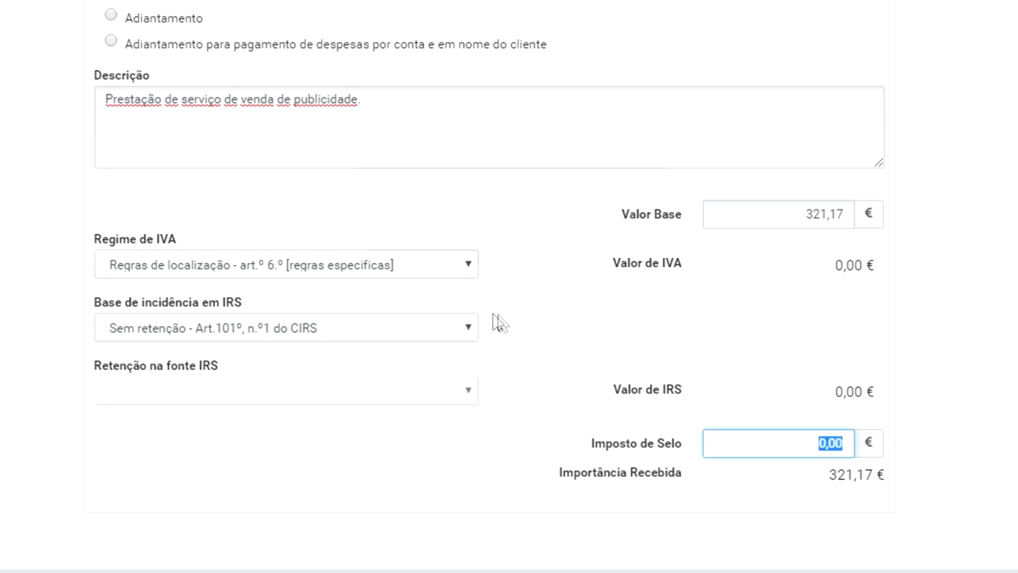
click(75, 257)
Keep Regras de localização as VAT regime, choose Sem retenção - Art.101º, then start Segurança Social login.
click(145, 271)
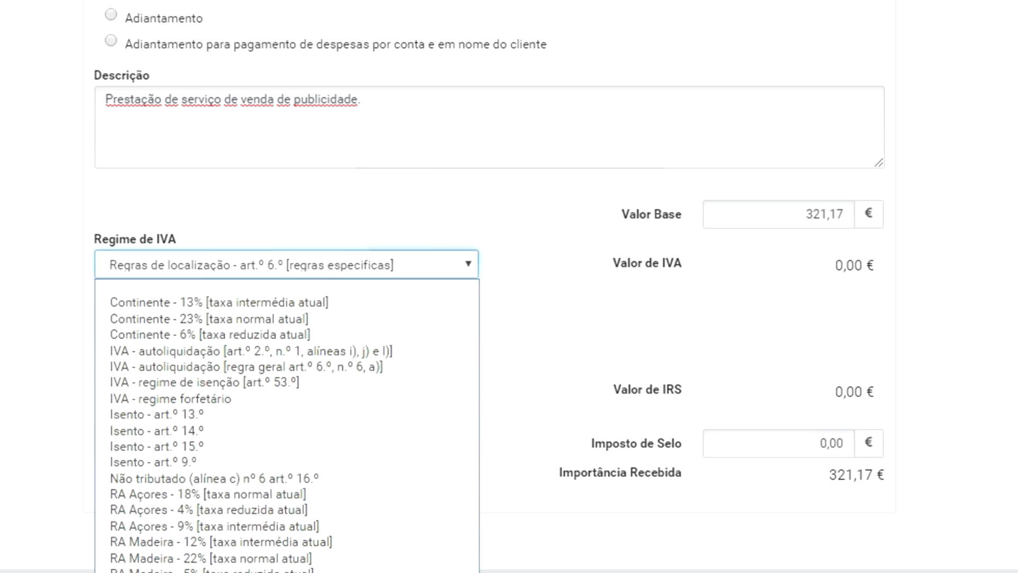
click(238, 571)
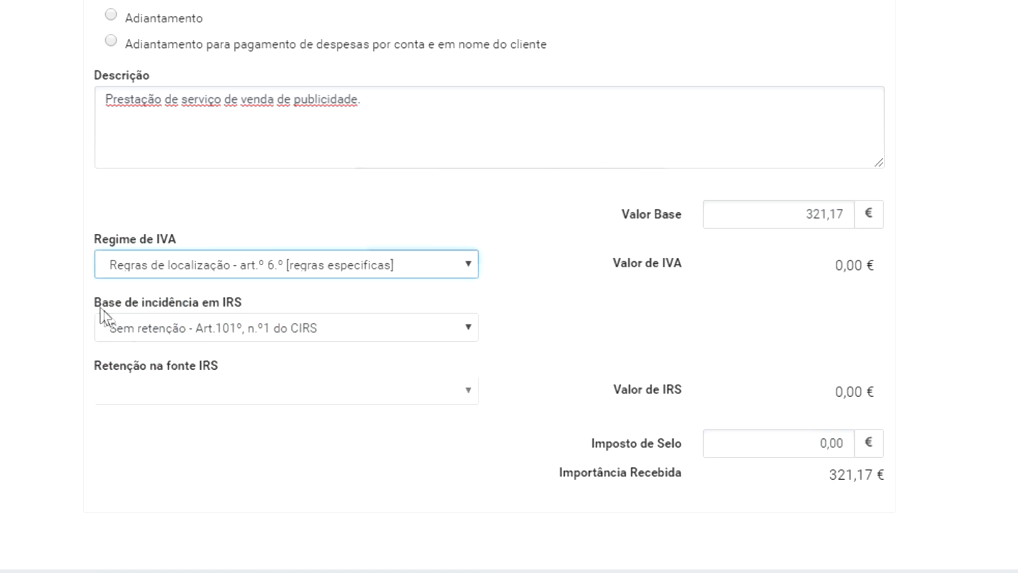
click(177, 333)
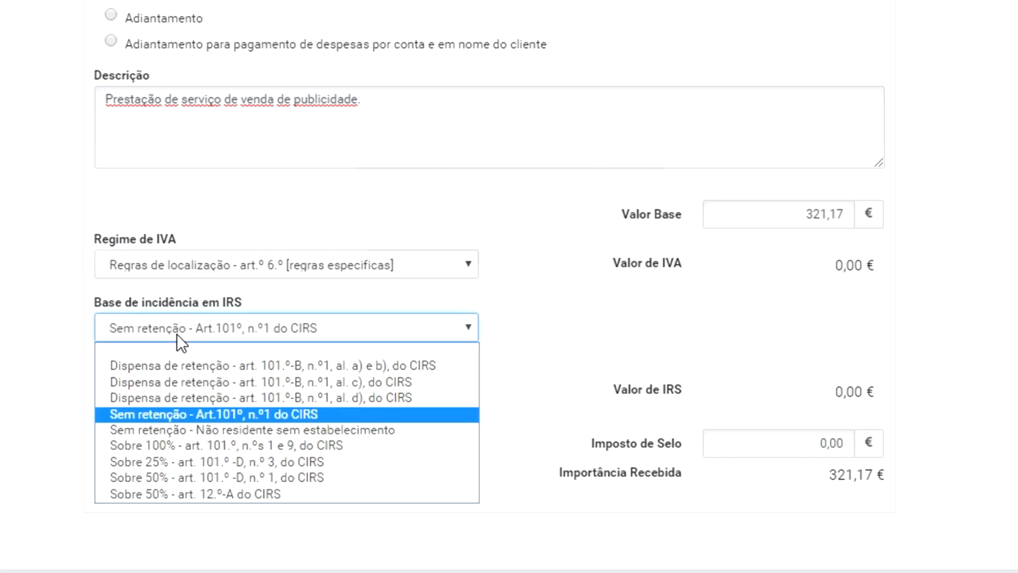
click(174, 414)
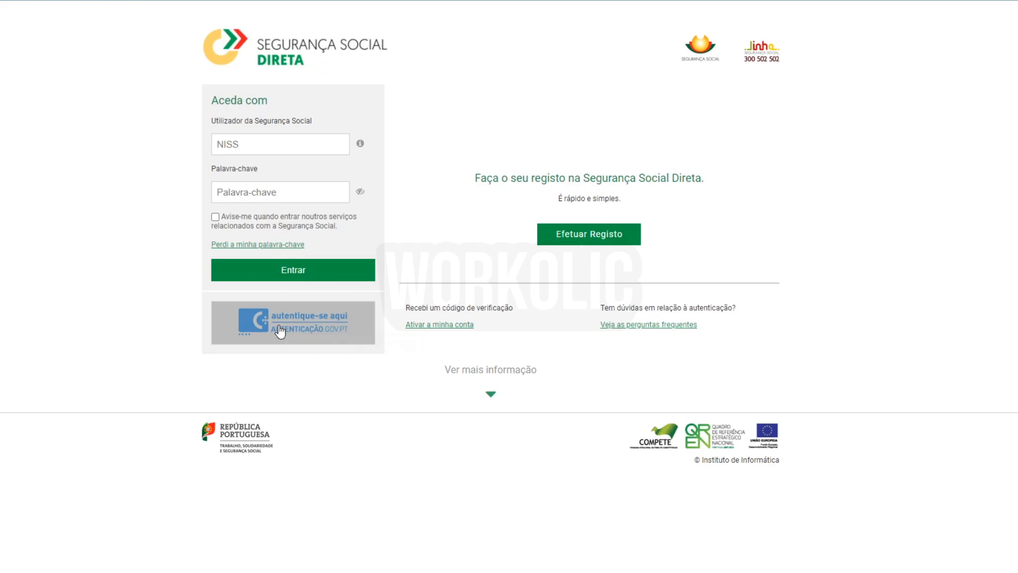
click(280, 326)
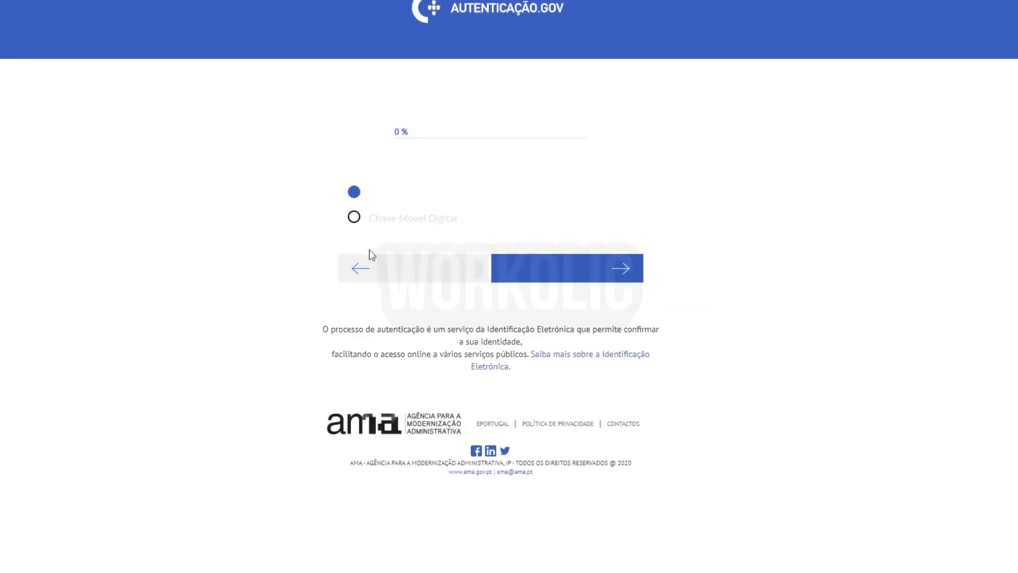
Sign in with Chave Móvel Digital and go to Trabalhadores independentes > Registar declaração trimestral.
click(359, 222)
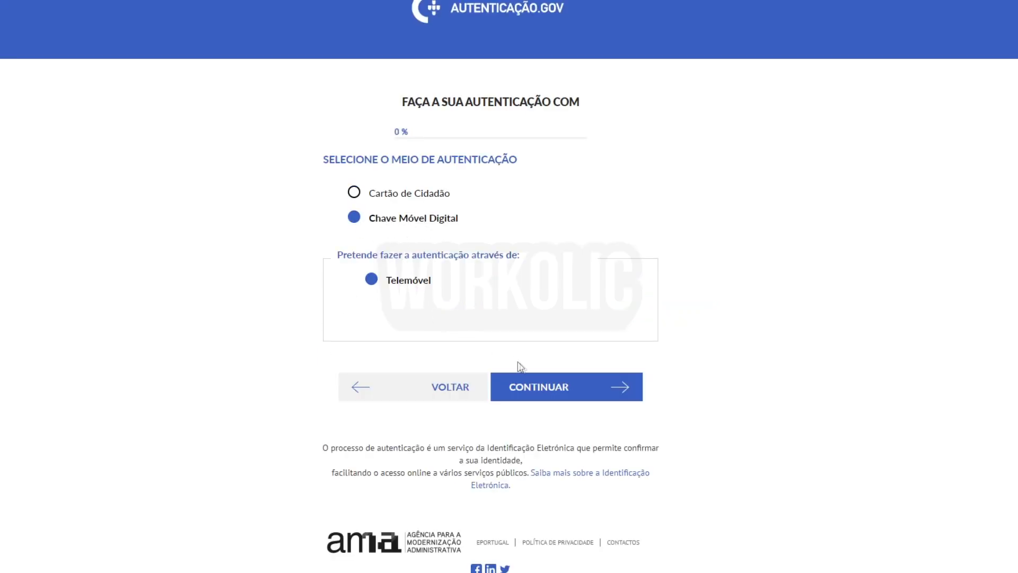
click(536, 391)
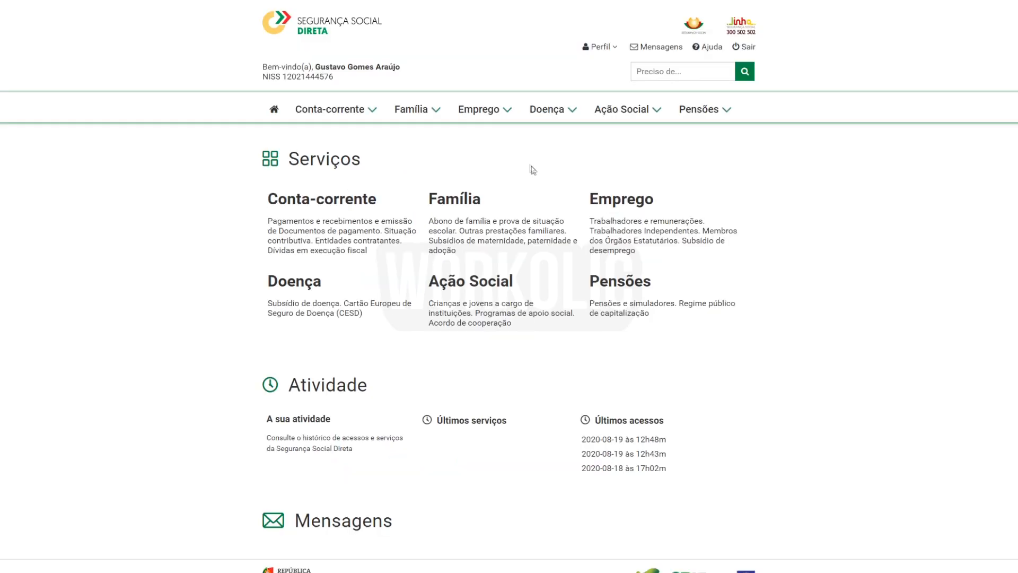
click(490, 111)
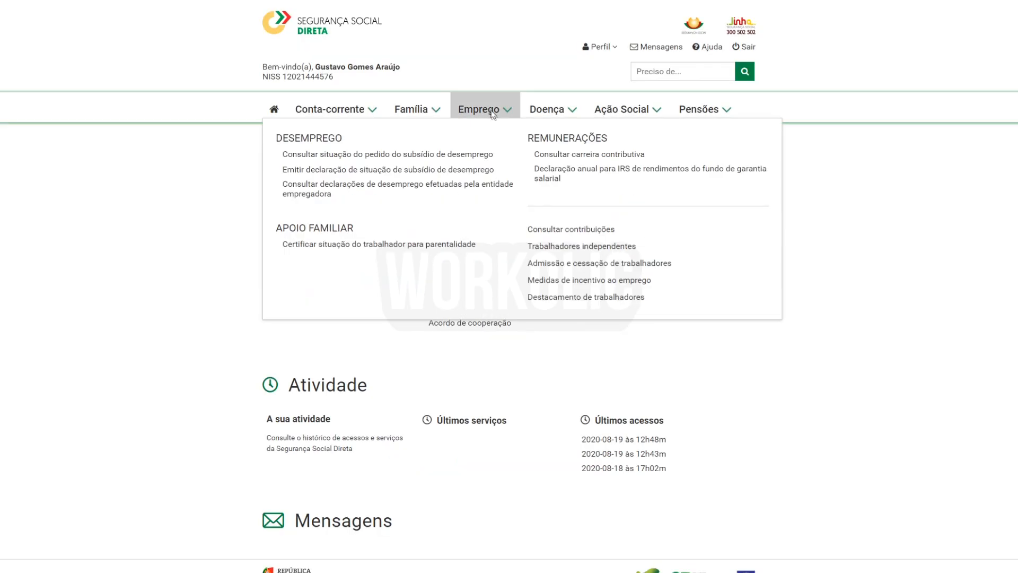
click(558, 246)
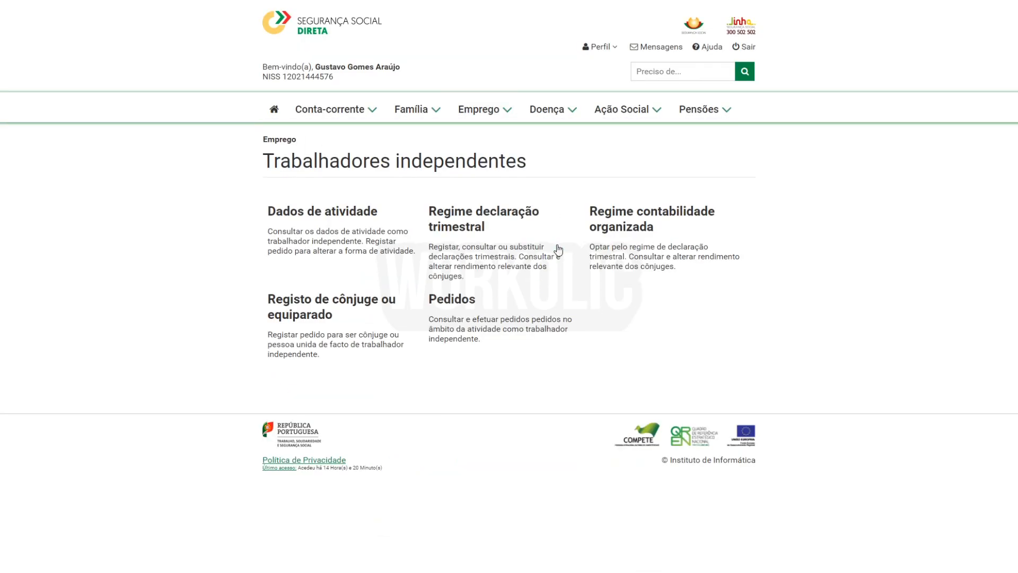
click(481, 232)
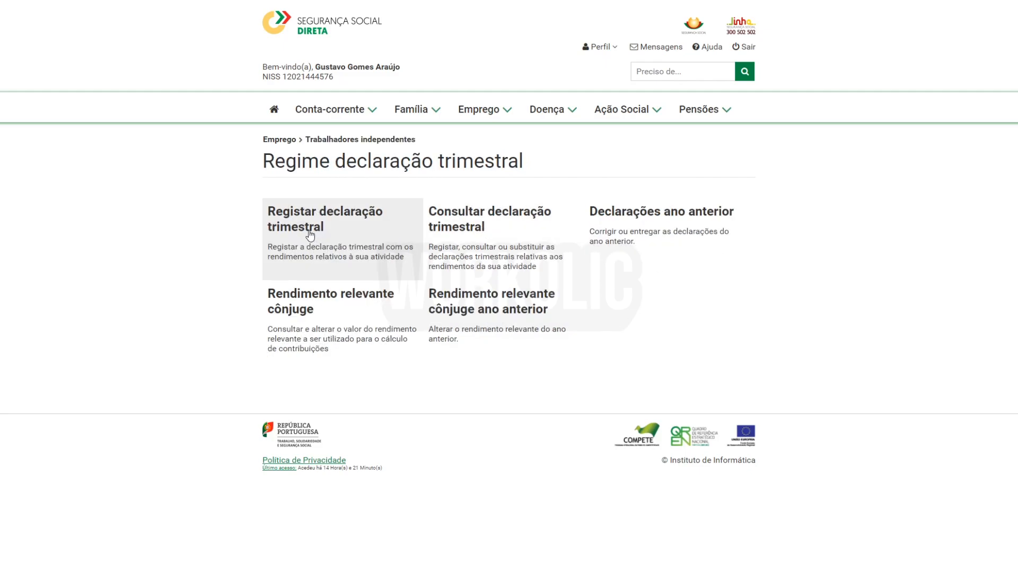
click(310, 235)
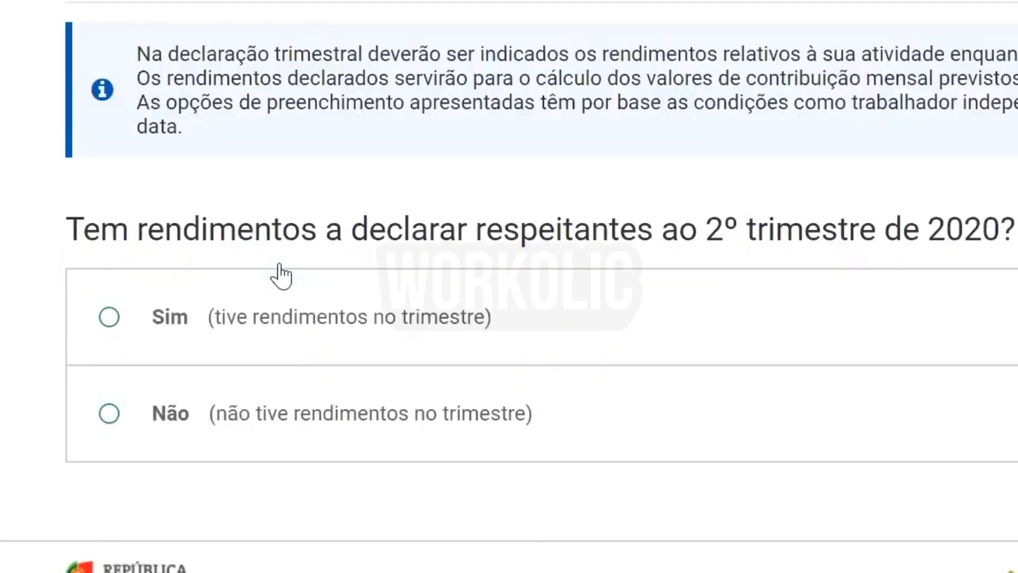
Answer Sim to quarterly income, expand Prestação de serviços, answer Não to subsidies, then list the IRS annexes.
click(110, 318)
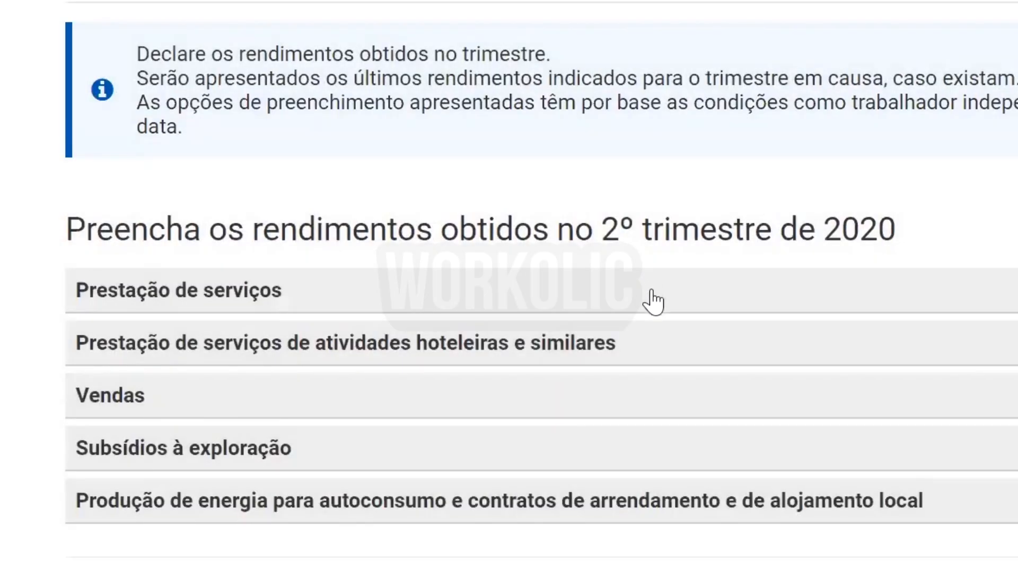
click(653, 292)
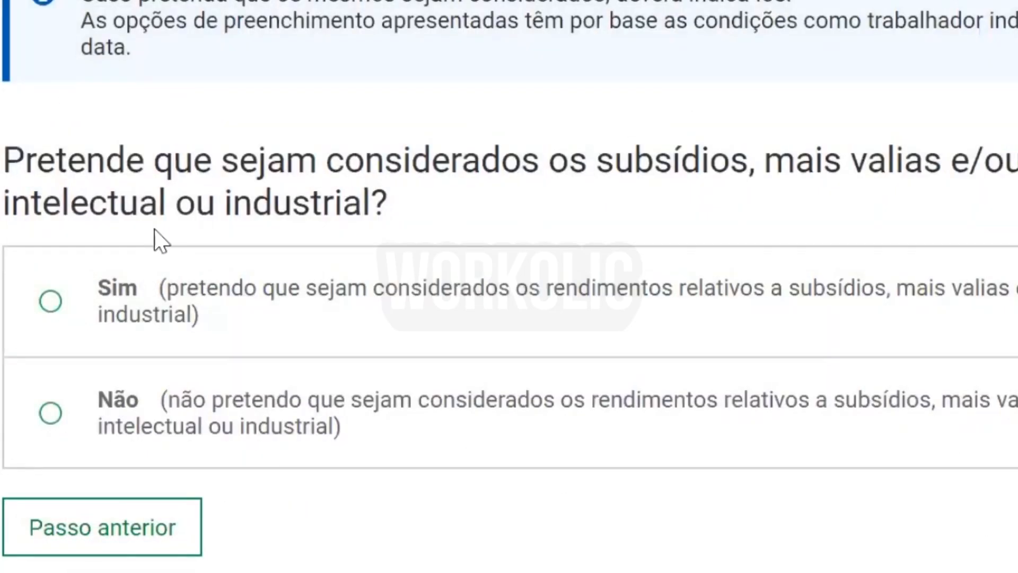
click(110, 386)
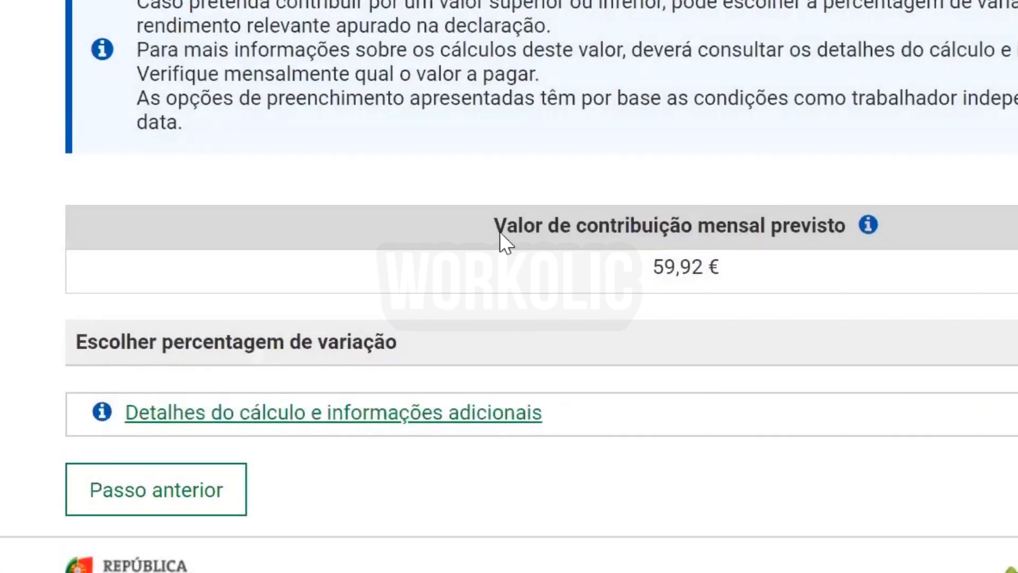
mouse_move(841, 231)
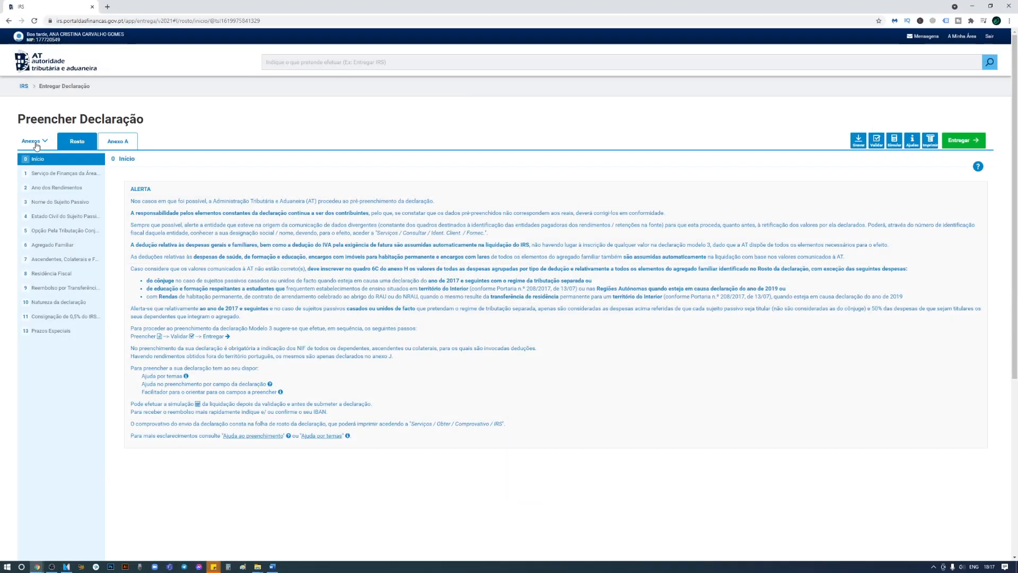
click(40, 142)
Add Anexo B to the IRS declaration, pasting the holder's tax number and confirming.
click(47, 222)
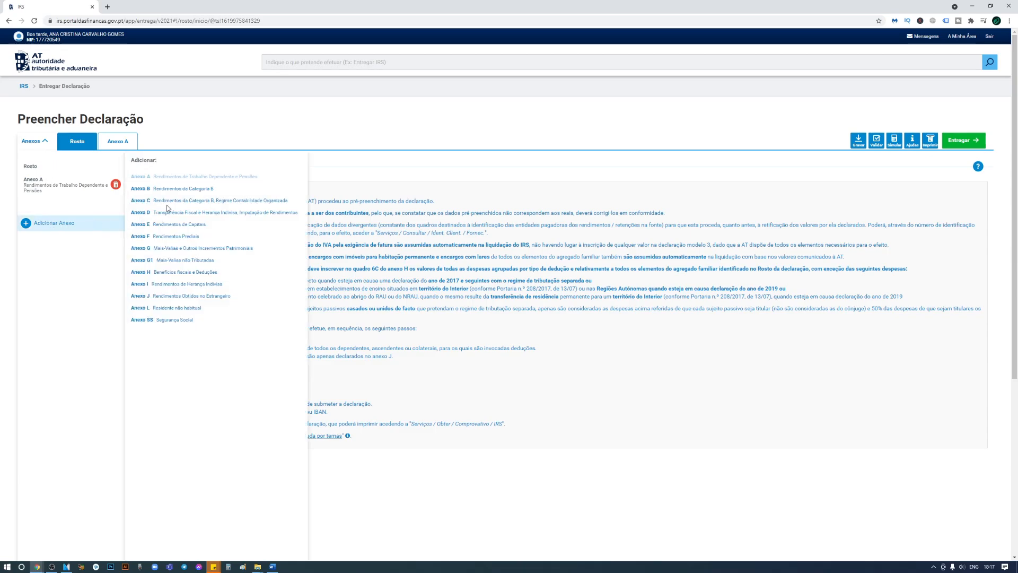
click(159, 189)
click(477, 88)
click(473, 115)
click(604, 139)
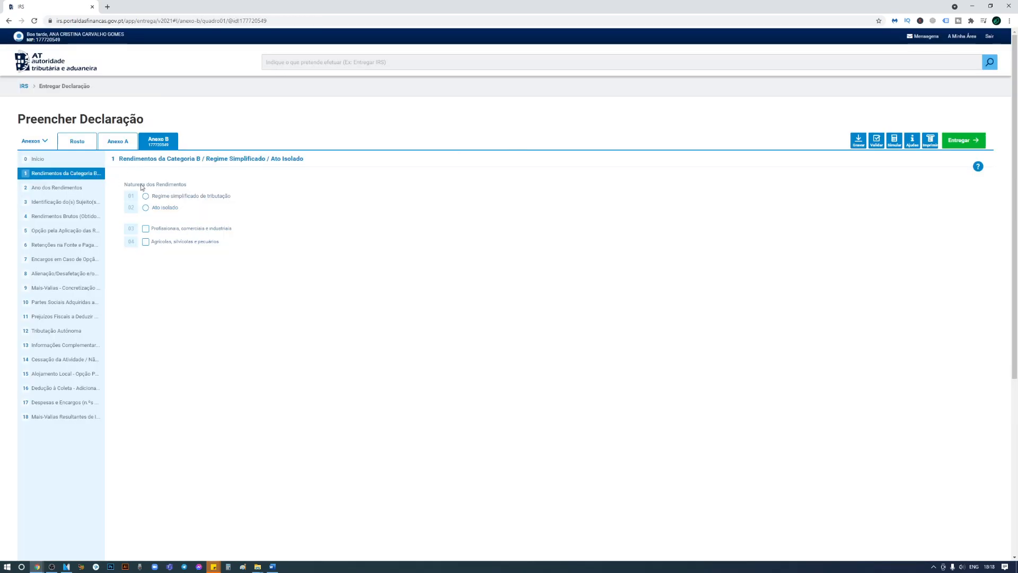
In quadro 1 choose Regime simplificado and tick 03 for professional, commercial and industrial income.
drag(125, 186, 315, 205)
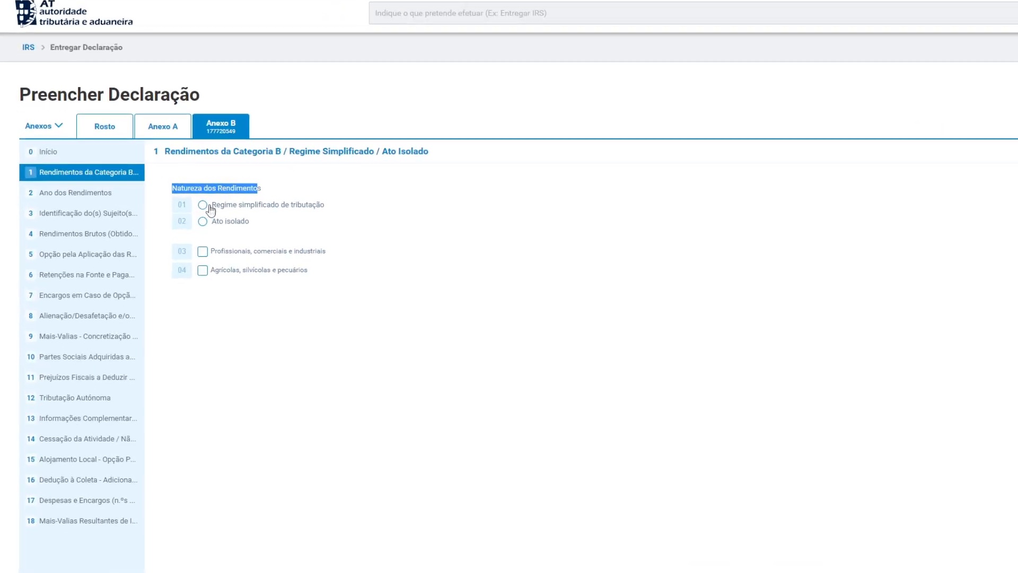
click(203, 206)
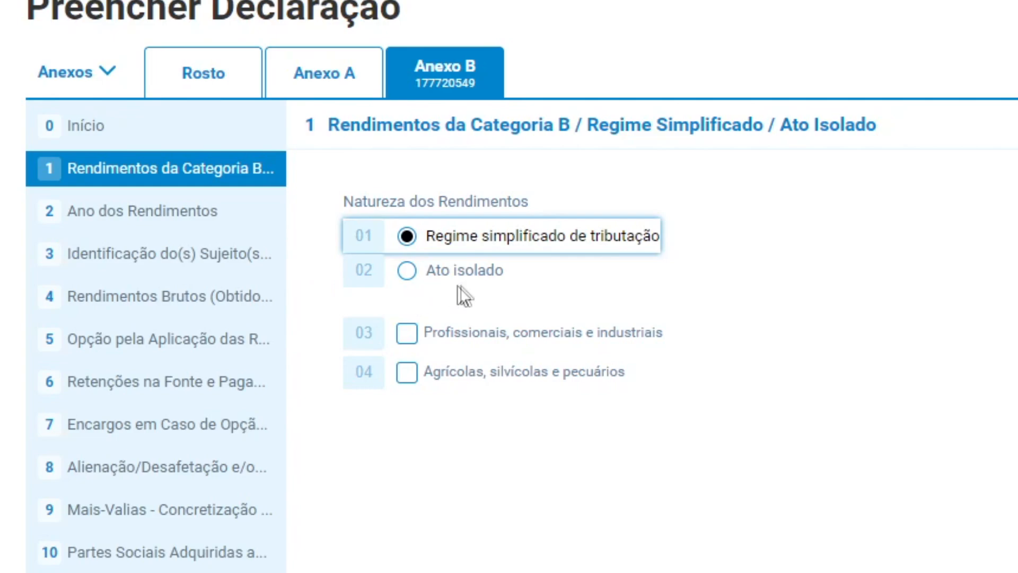
click(411, 273)
drag(502, 279, 425, 272)
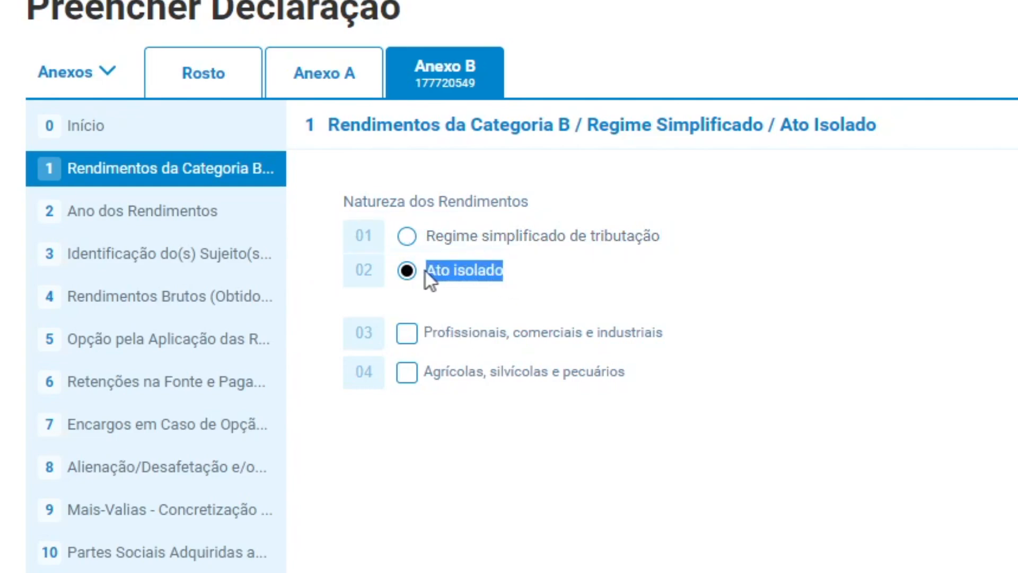
click(457, 238)
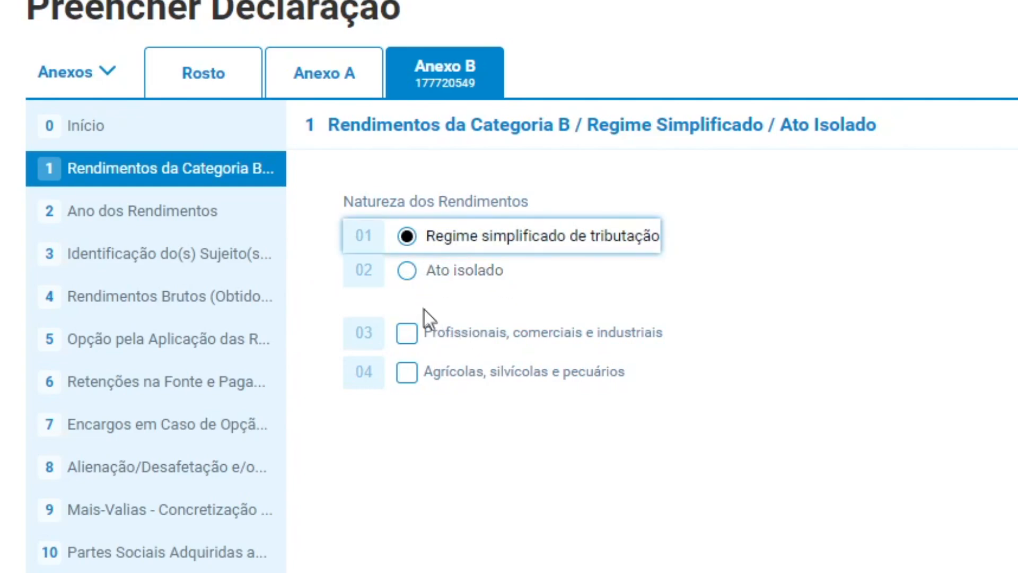
click(407, 334)
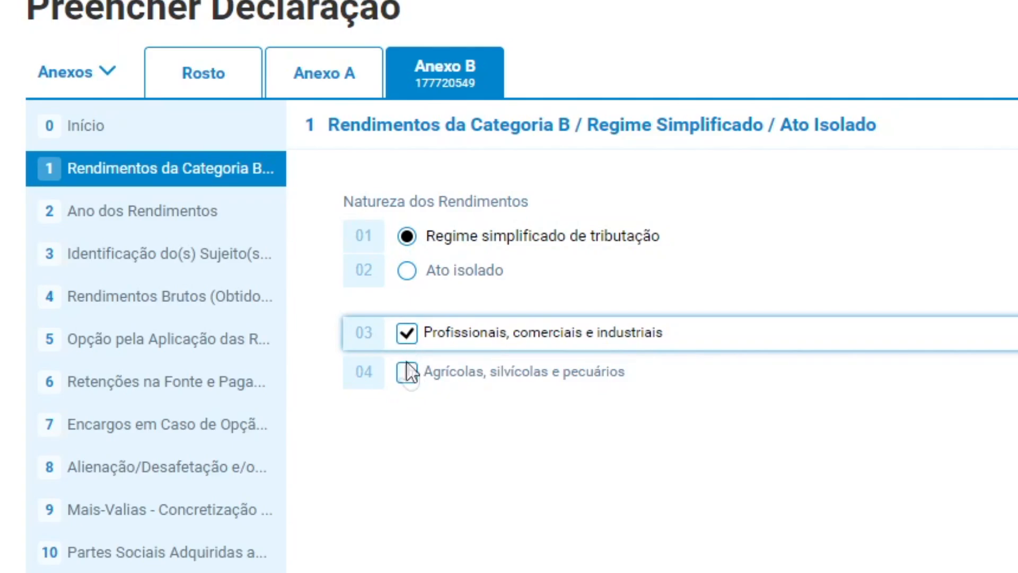
click(150, 210)
double_click(142, 184)
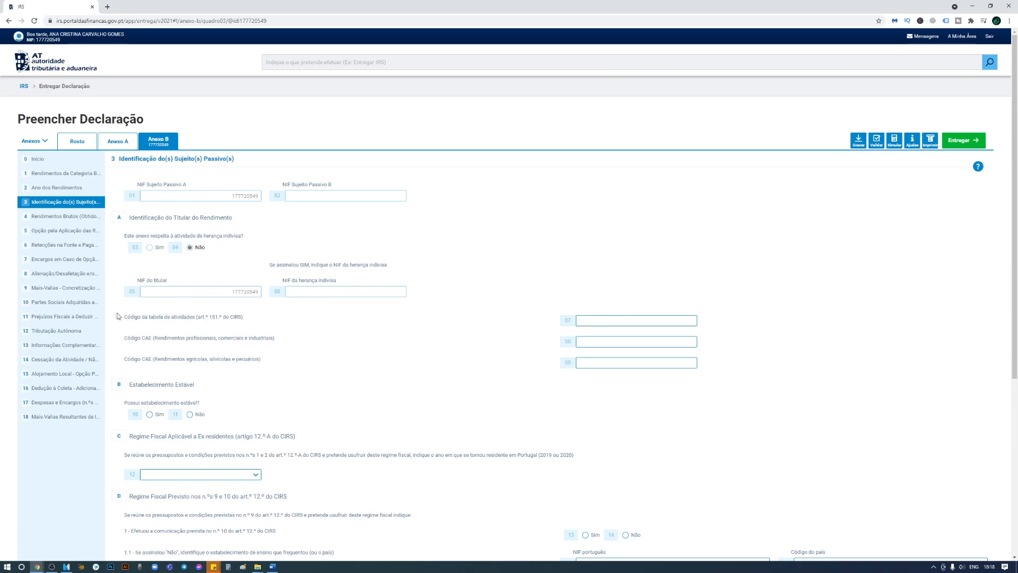
Type 001519 into field 07 then delete it, and start entering CAE 66190 in field 08.
drag(123, 317, 246, 317)
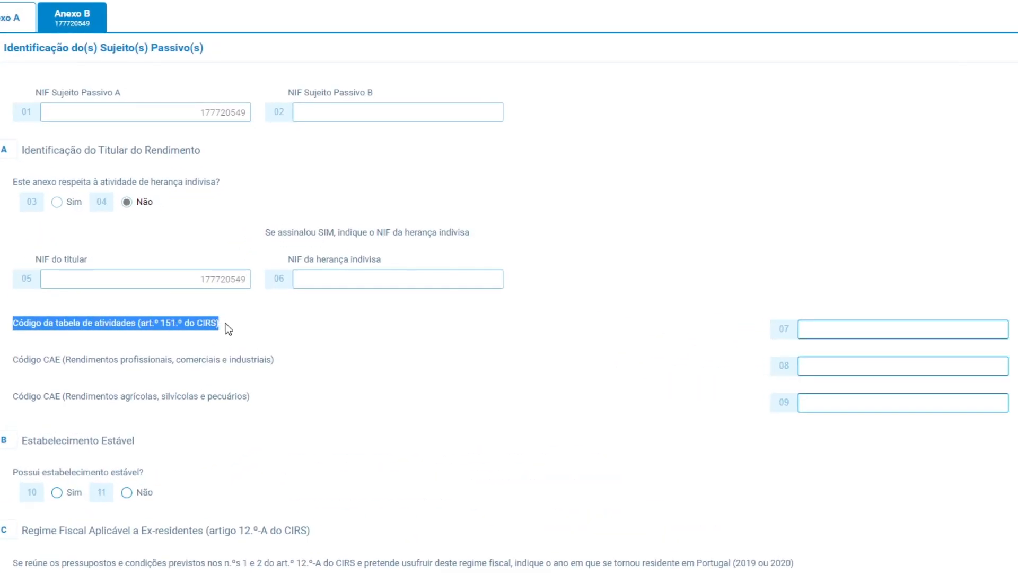
click(868, 328)
text(0015)
text(19)
drag(977, 335, 1004, 334)
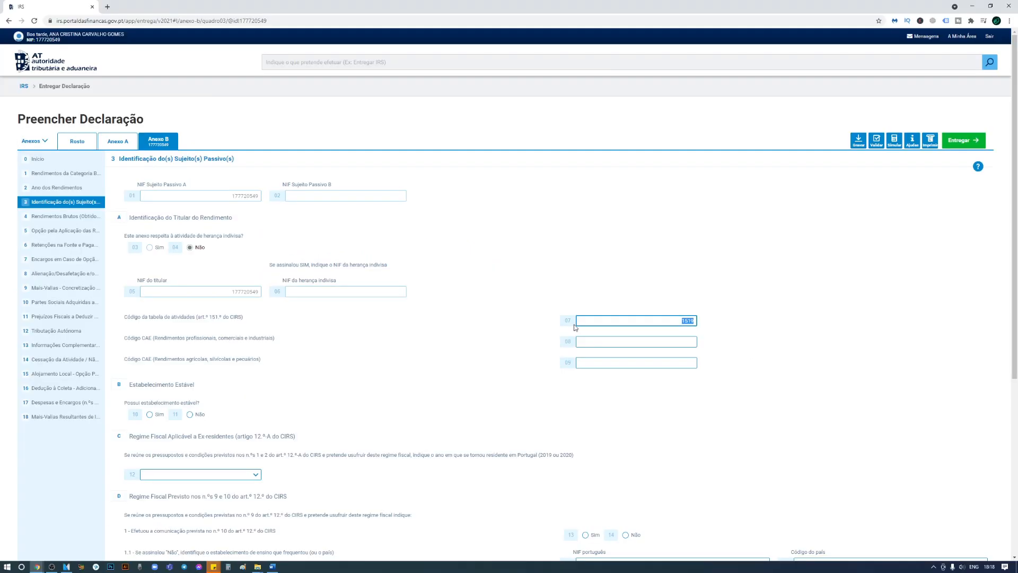
key(Delete)
drag(124, 338, 282, 346)
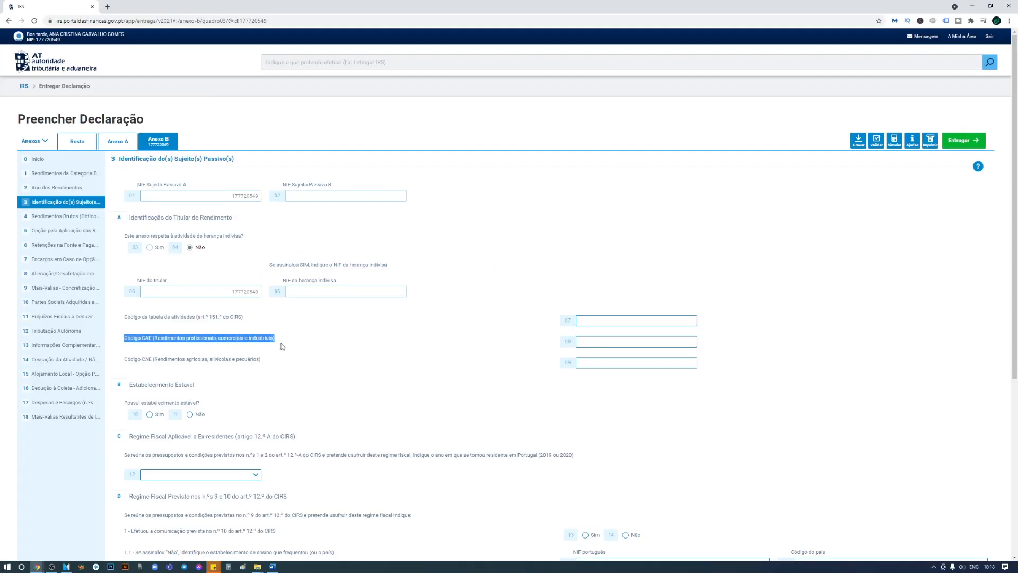
click(591, 341)
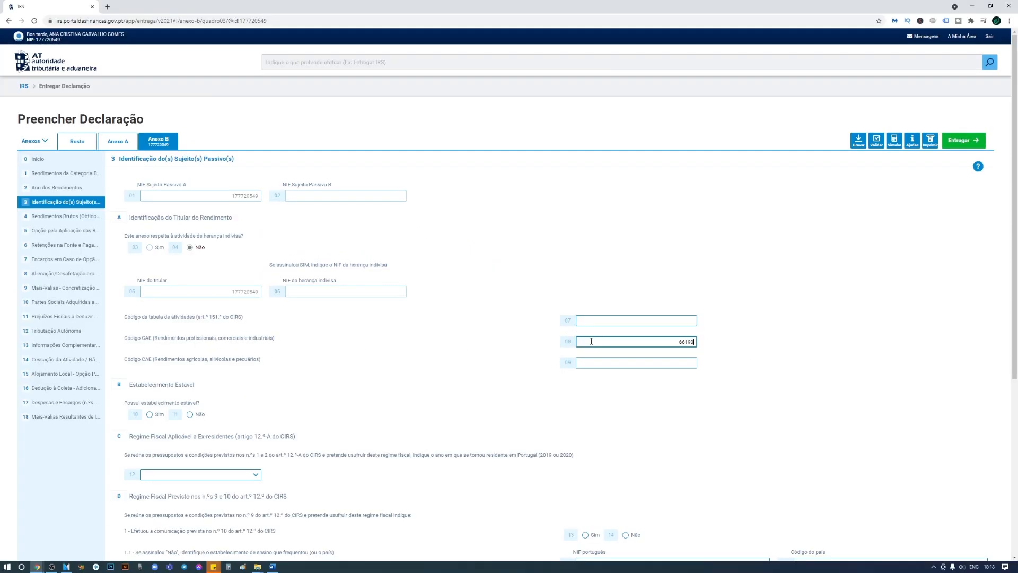
drag(189, 339, 275, 350)
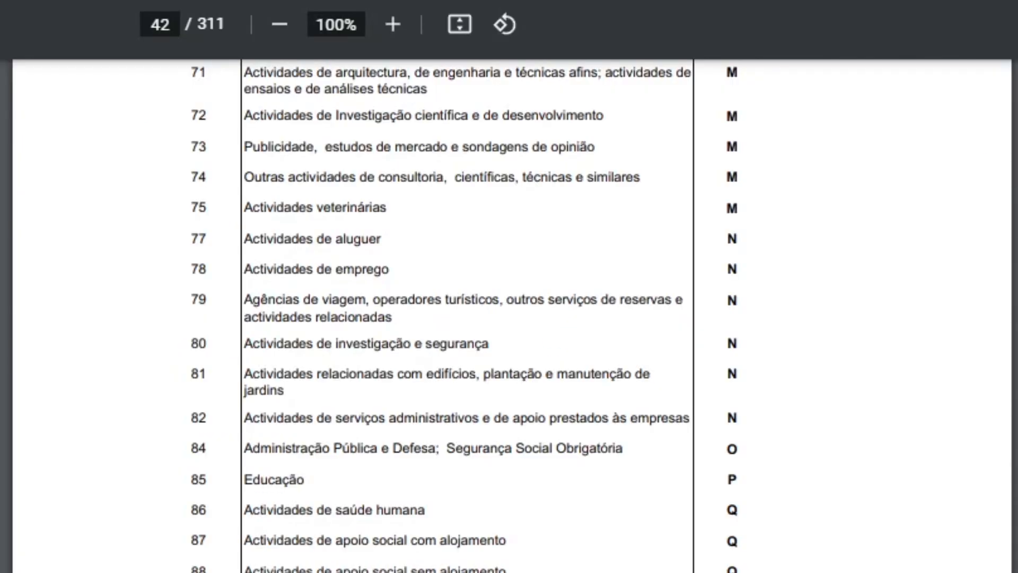
Scroll through the CAE code tables on pages 51–56, then return to Anexo B's Estabelecimento Estável section.
scroll(509, 316, down, 20)
scroll(510, 316, down, 20)
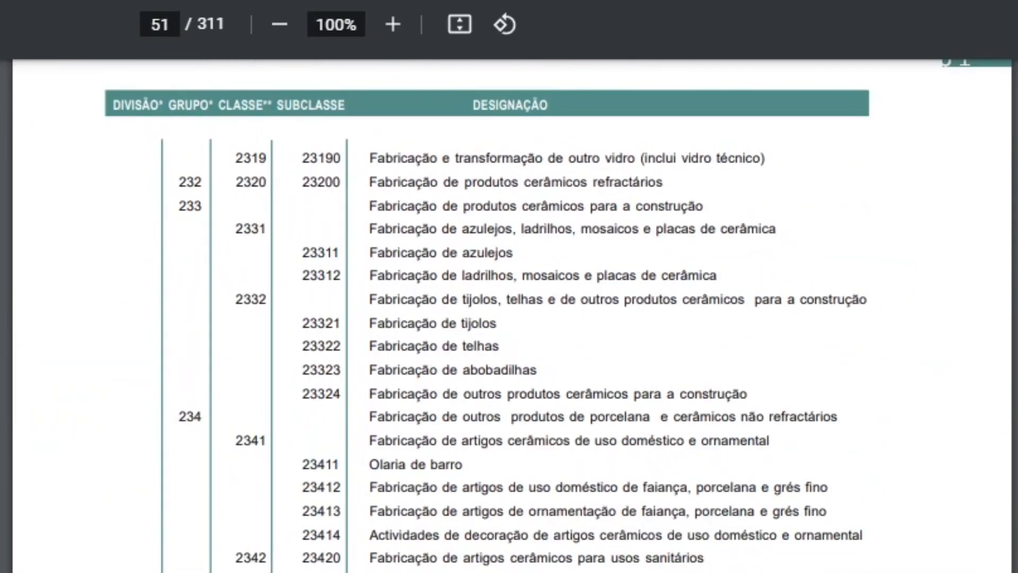
scroll(509, 316, down, 20)
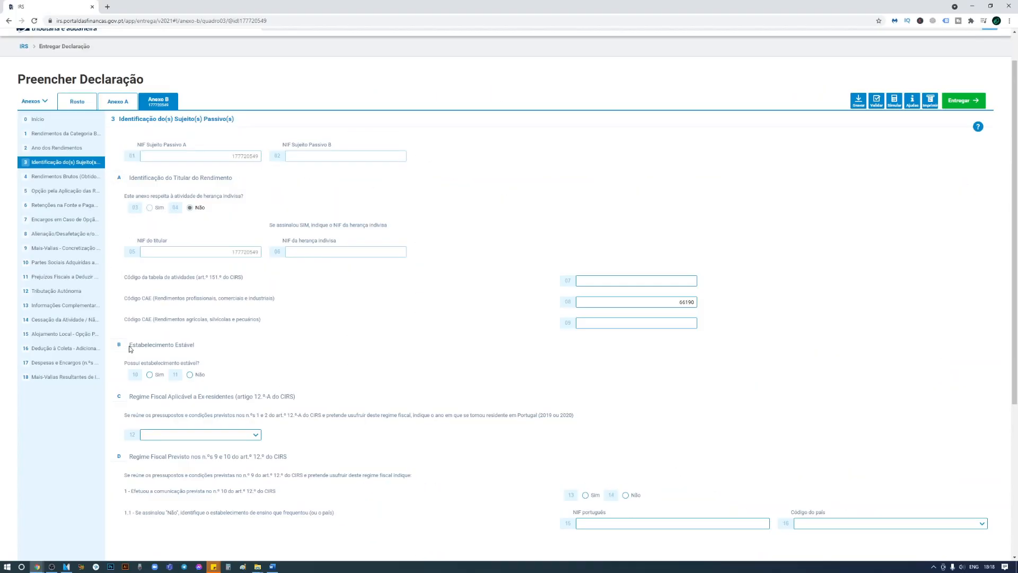
drag(130, 348, 195, 346)
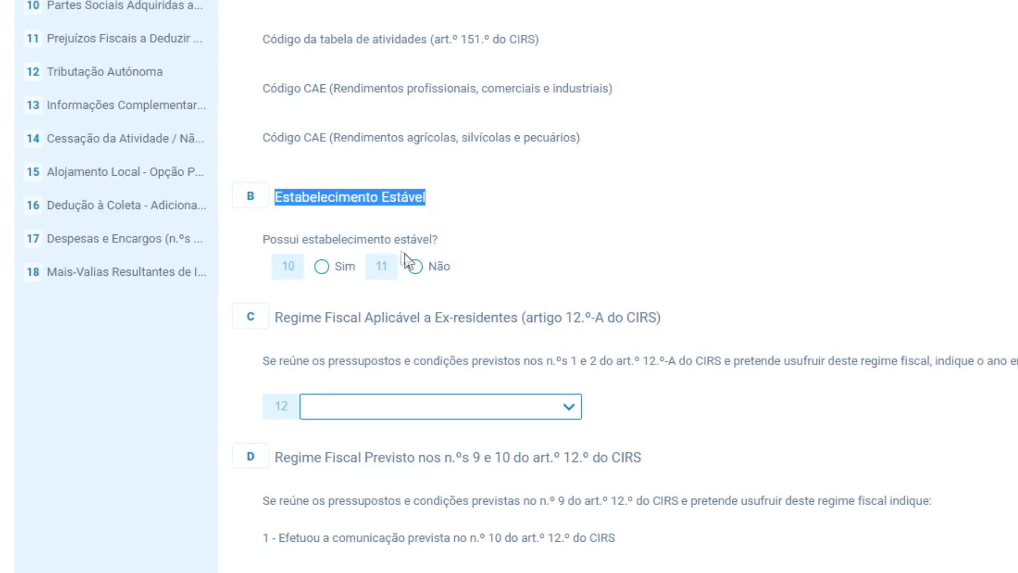
Tick Não on field 11 for permanent establishment and move to quadro 4, Rendimentos Brutos.
click(416, 271)
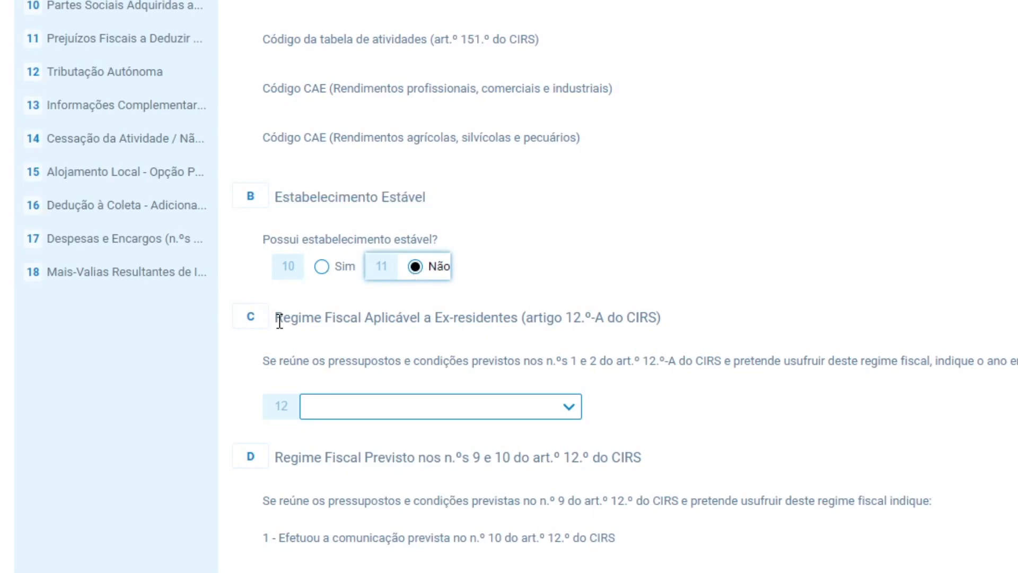
drag(279, 322, 343, 318)
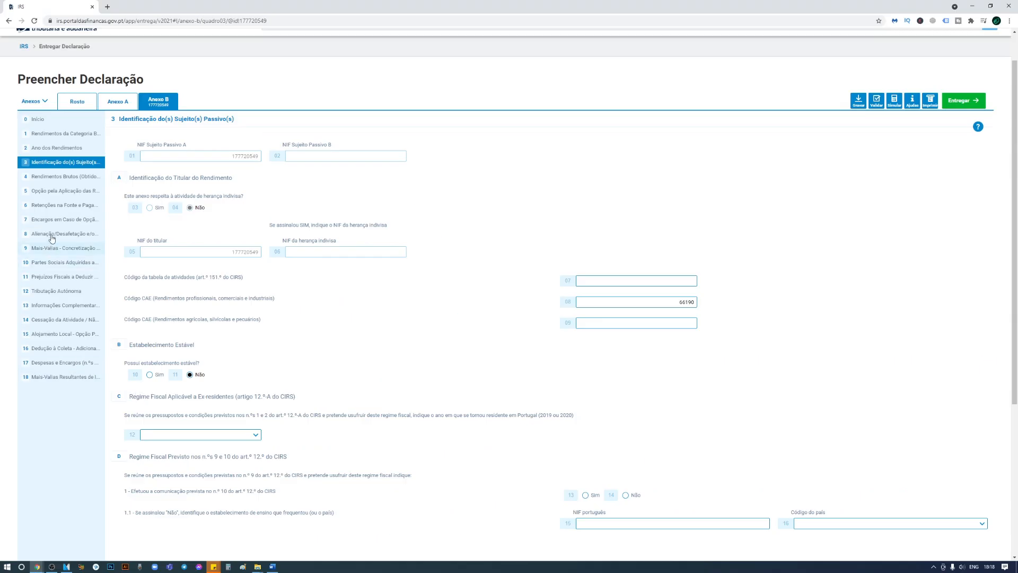
click(43, 178)
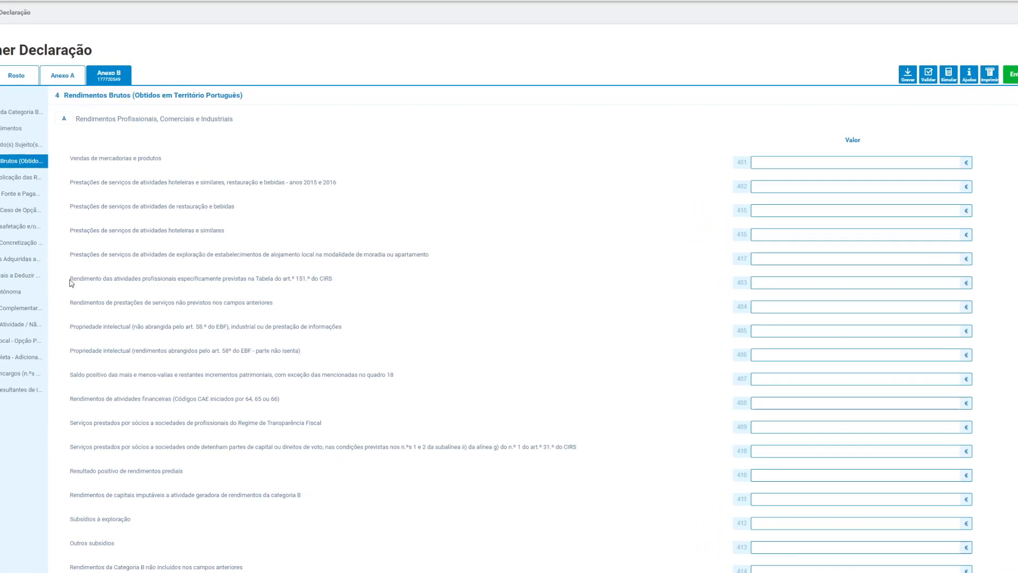
Remove the 20 000,00 value from field 403 and clear field 404, leaving both empty.
drag(71, 282, 740, 283)
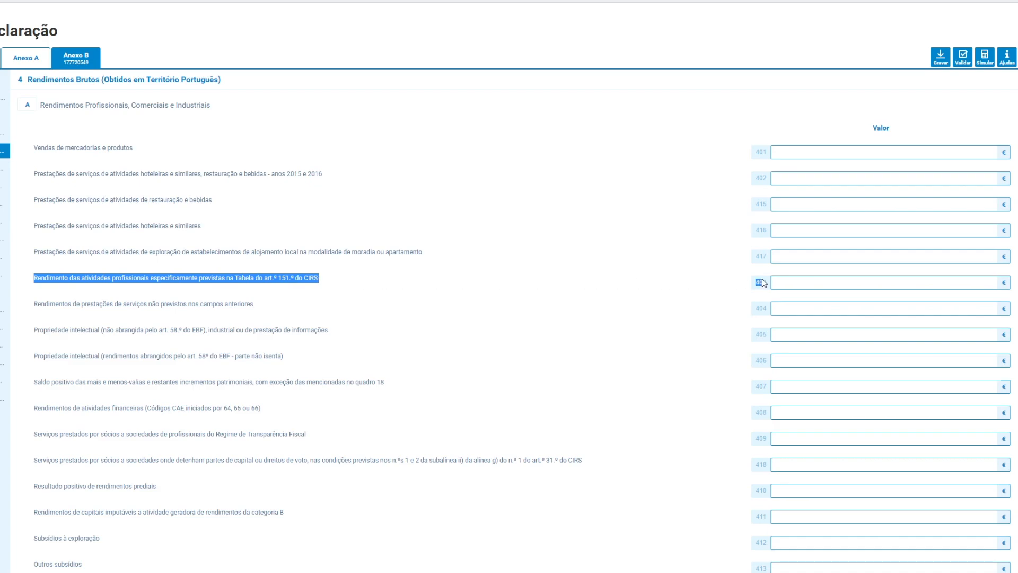
click(807, 284)
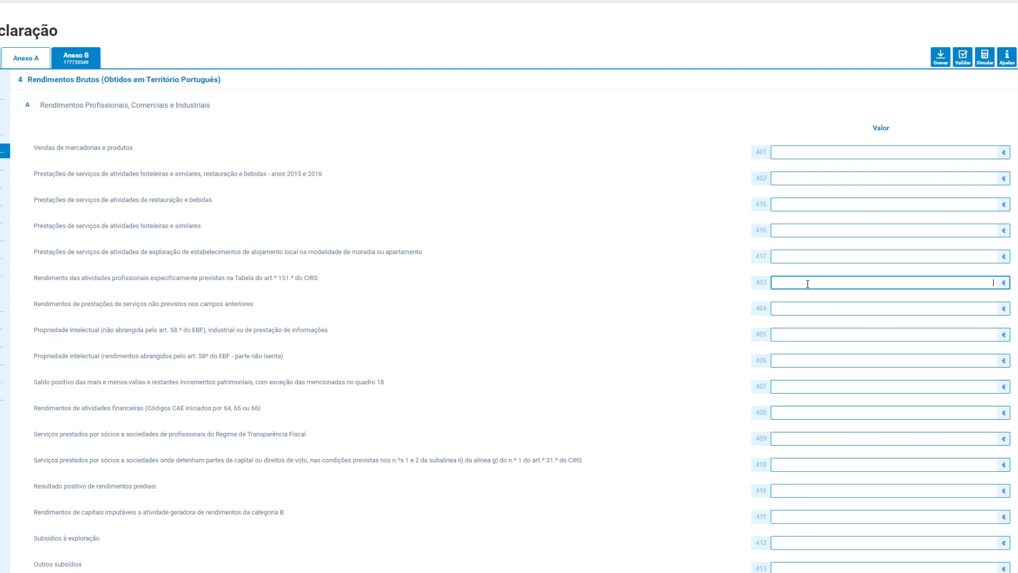
key(ctrl+shift+Right)
key(ctrl+shift+Right)
key(ctrl+x)
click(975, 305)
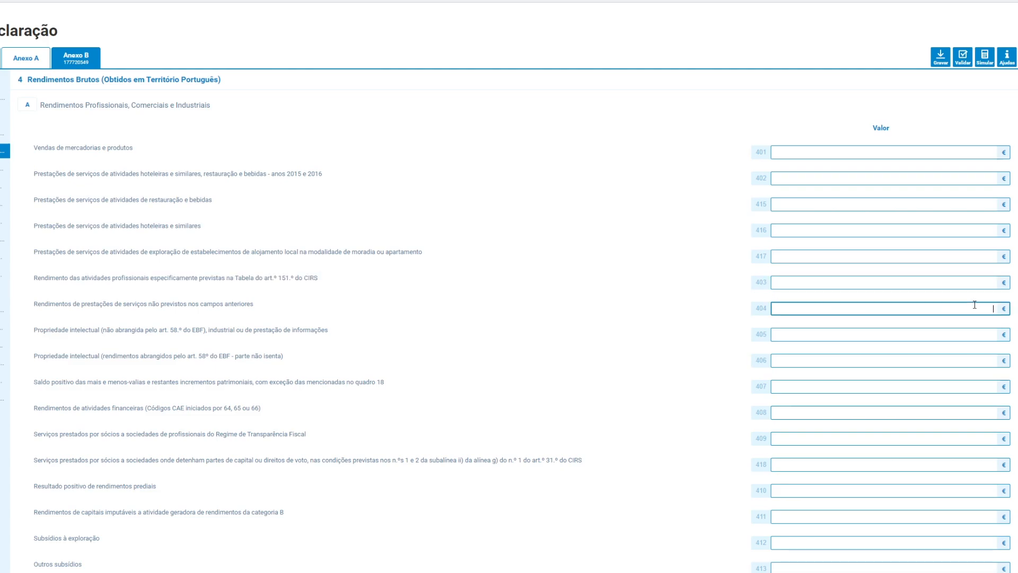
key(ctrl+v)
key(ctrl+shift+Left)
key(ctrl+shift+Left)
click(760, 312)
drag(759, 311, 33, 307)
triple_click(932, 308)
key(ctrl+x)
Enter 20 000,00 € as financial-activities income in field 408.
drag(33, 176, 132, 447)
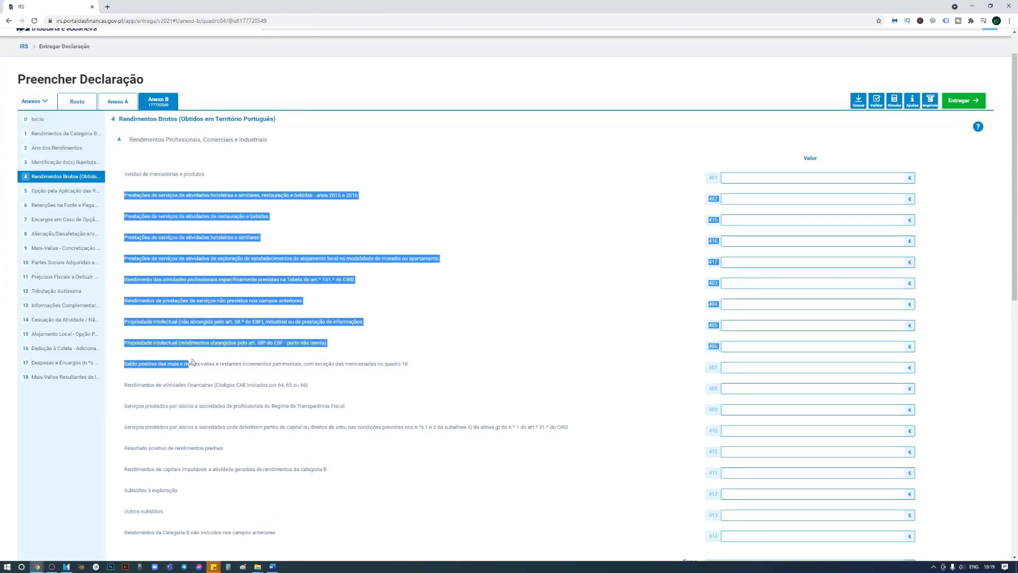
drag(205, 417, 208, 435)
click(149, 384)
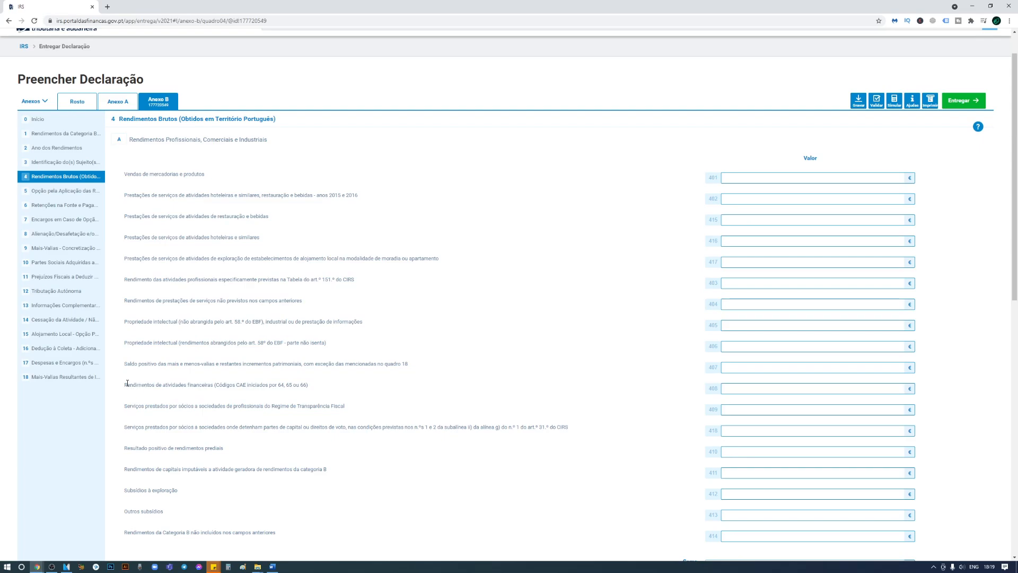
drag(127, 382, 413, 393)
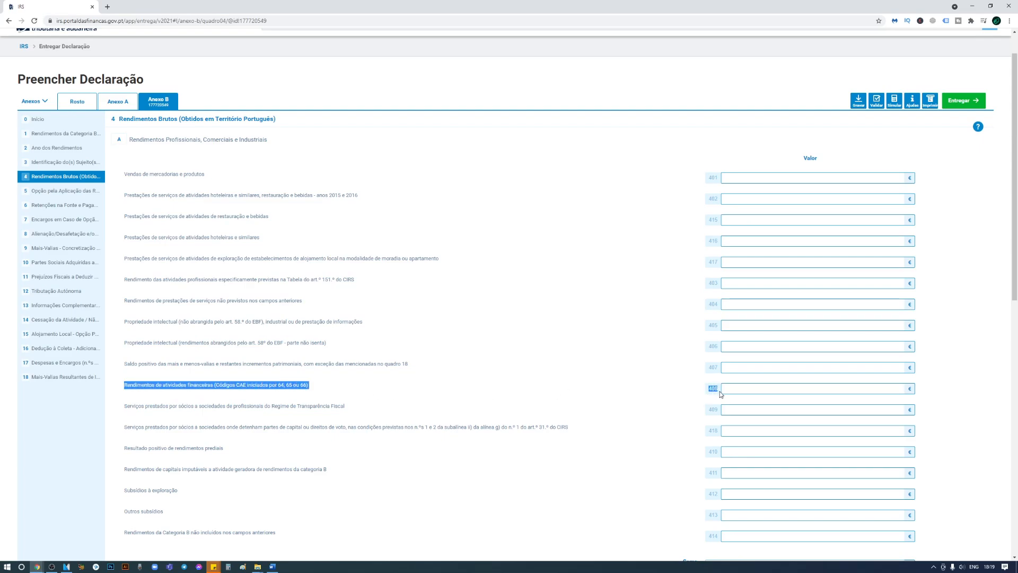
click(737, 389)
text(200000,00)
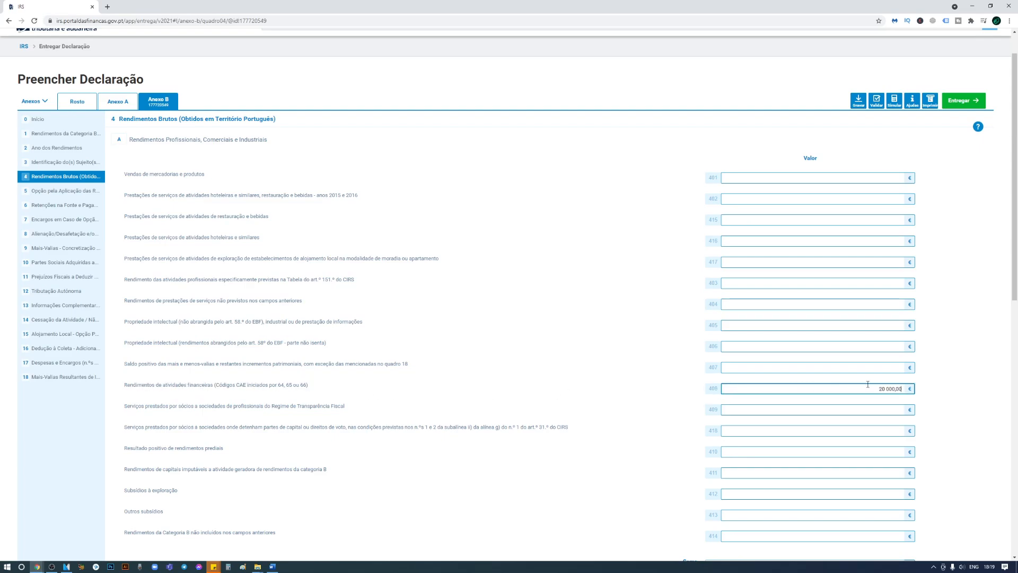
drag(720, 393, 184, 386)
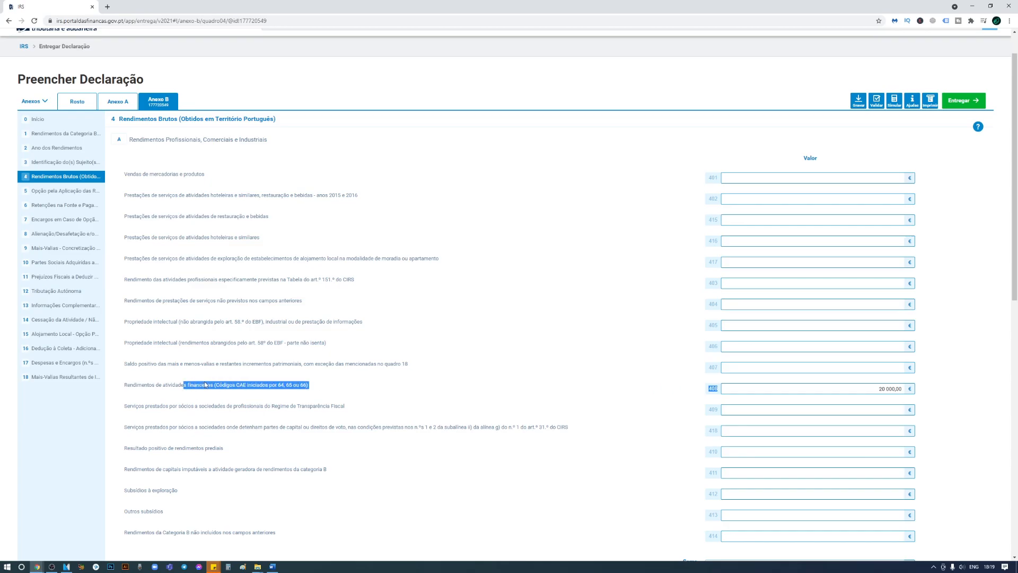
click(51, 189)
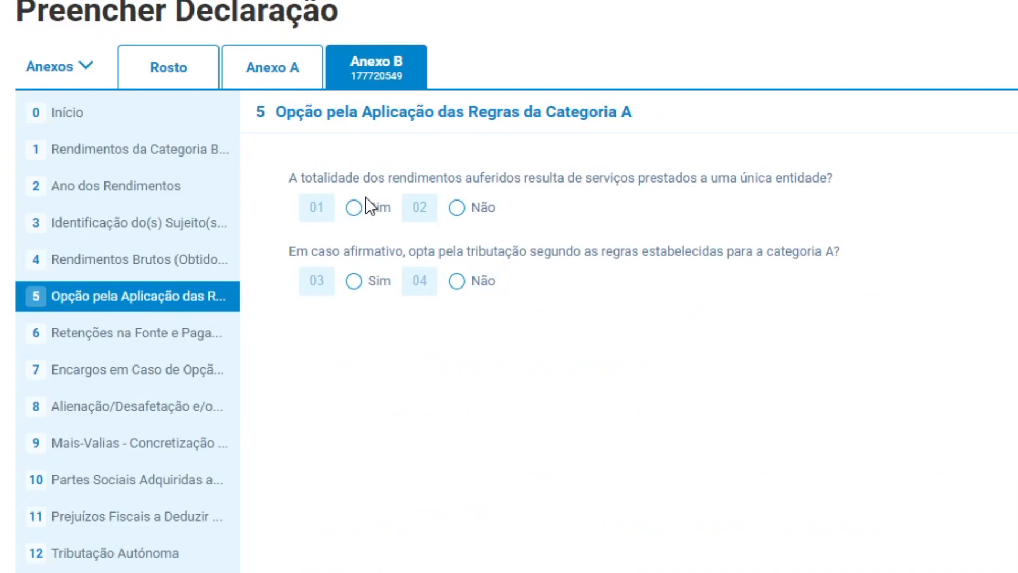
In quadro 5, settle on Não for field 02 after trying the Sim and Categoria A radios.
click(362, 207)
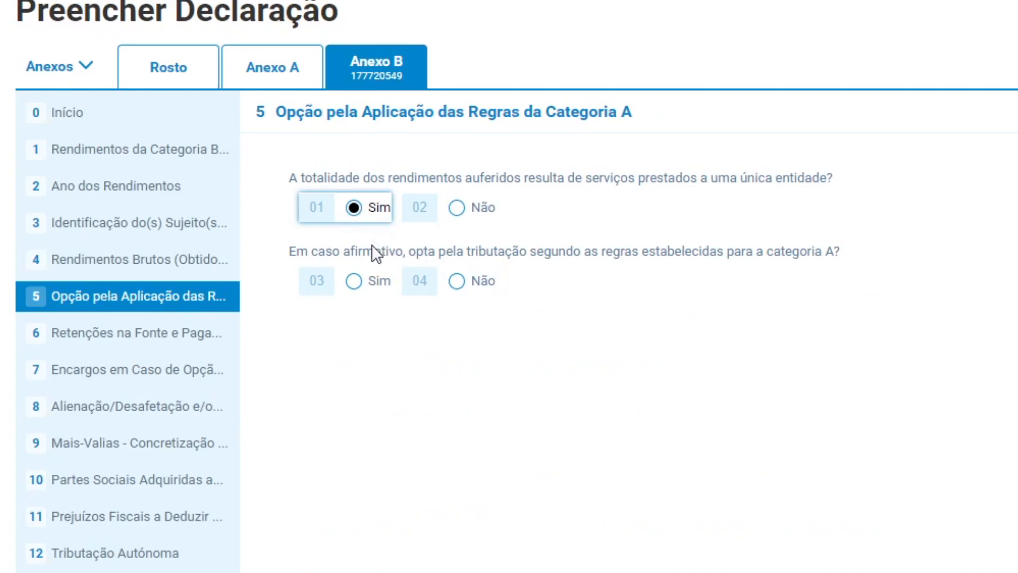
click(354, 283)
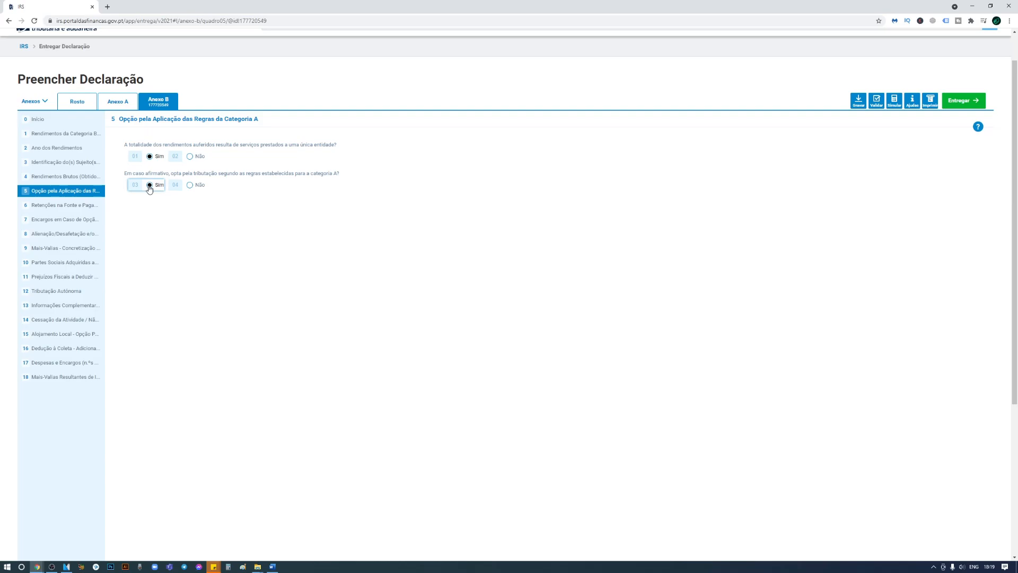
click(190, 185)
click(149, 187)
click(190, 157)
In quadro 6, enter 200,00 € withheld in field 602 and 20 000,00 € income in field 601.
click(33, 210)
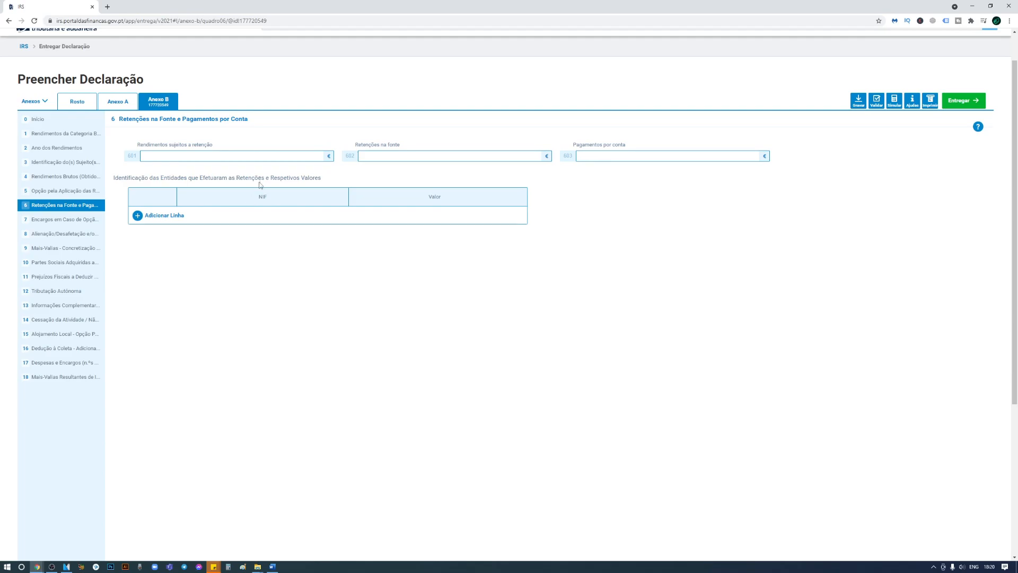
click(410, 160)
text(200,00)
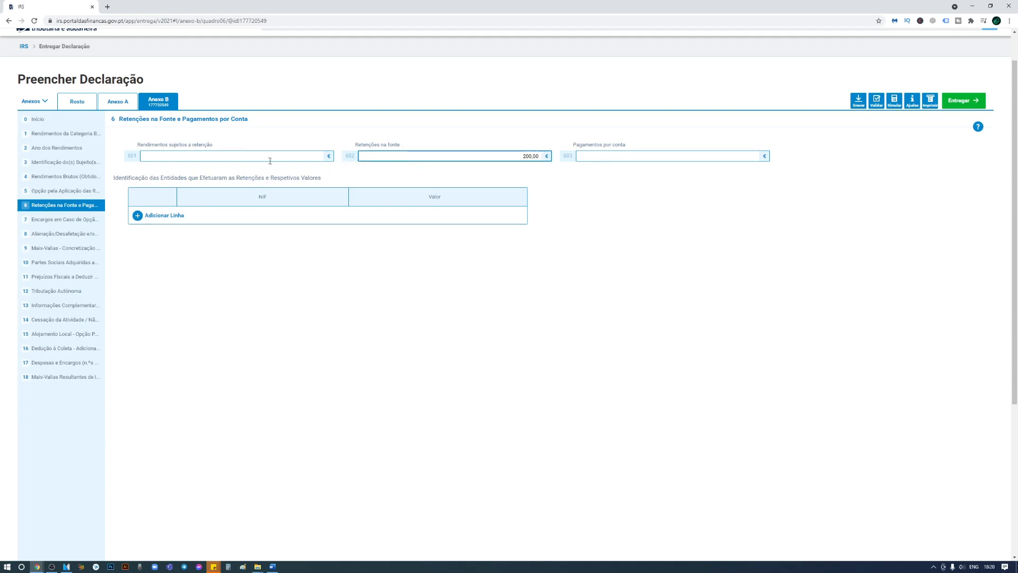
click(266, 158)
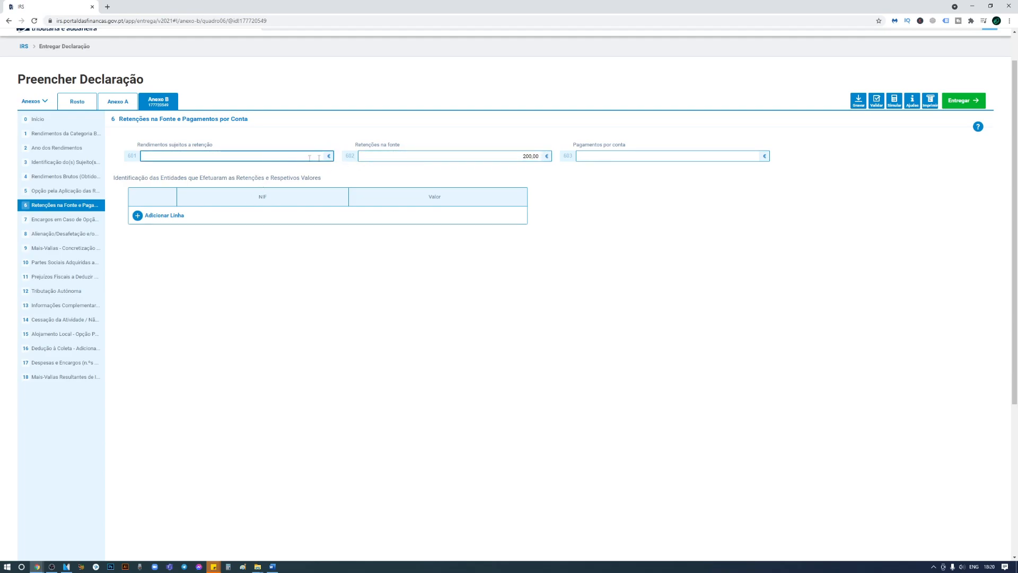
drag(345, 158, 508, 166)
click(244, 161)
text(2000000)
Add a withholding-entity row with the entity's NIF and a Valor of 200,00 €.
click(143, 215)
click(221, 214)
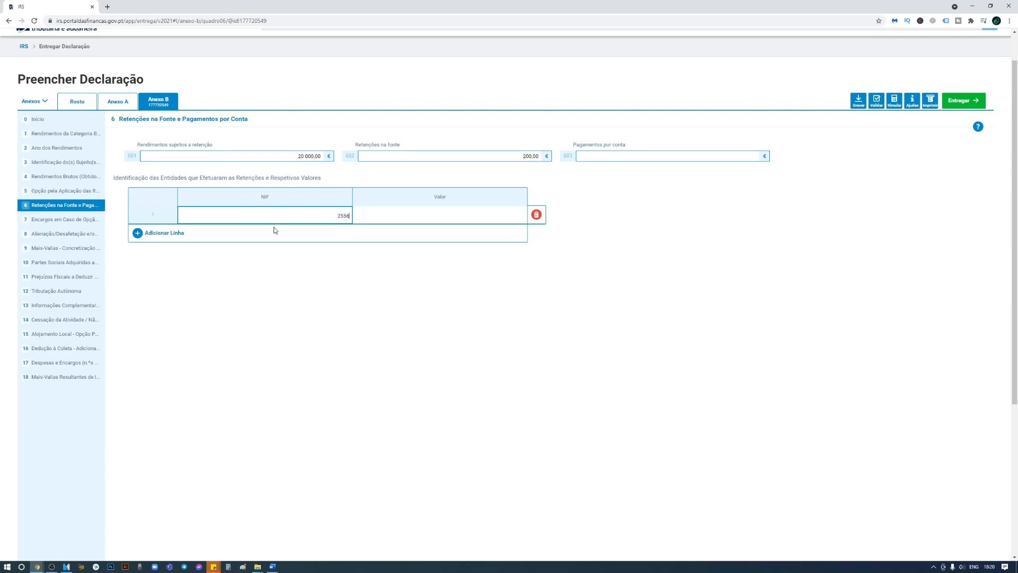
click(392, 216)
text(20000)
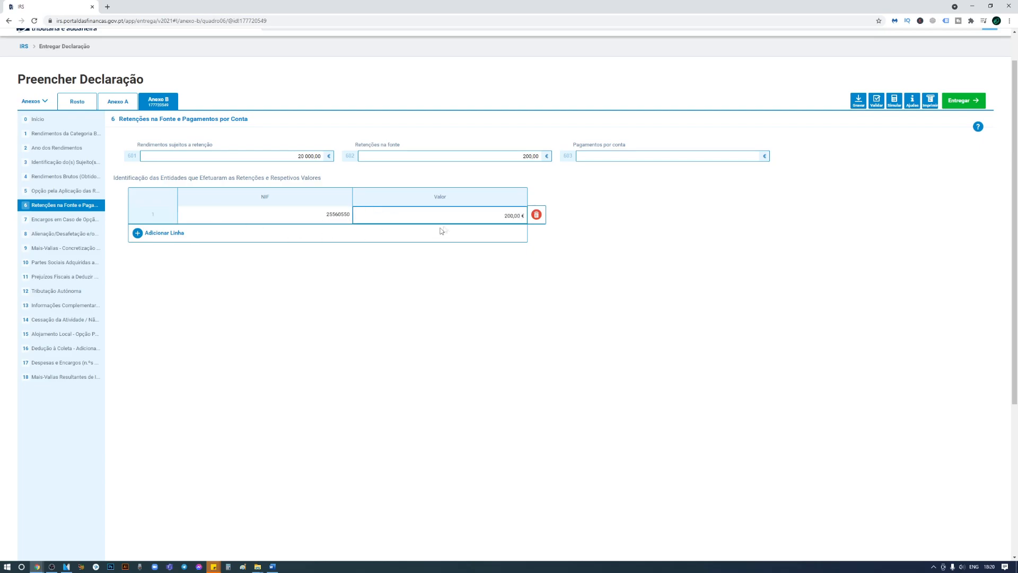
click(71, 220)
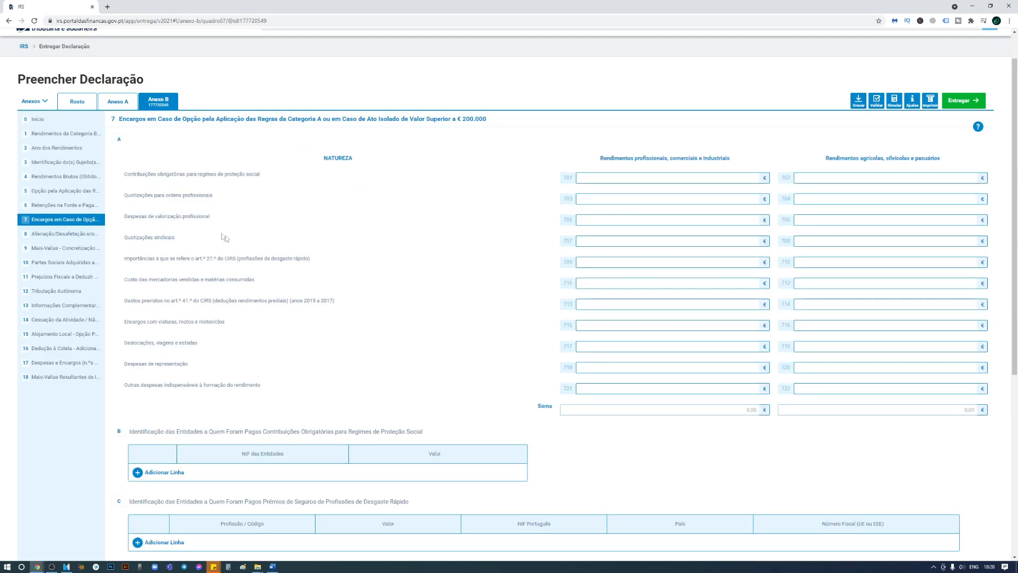
In quadro 8, answer Não to property disposal (field 02) and allocation to the business (field 04).
click(53, 235)
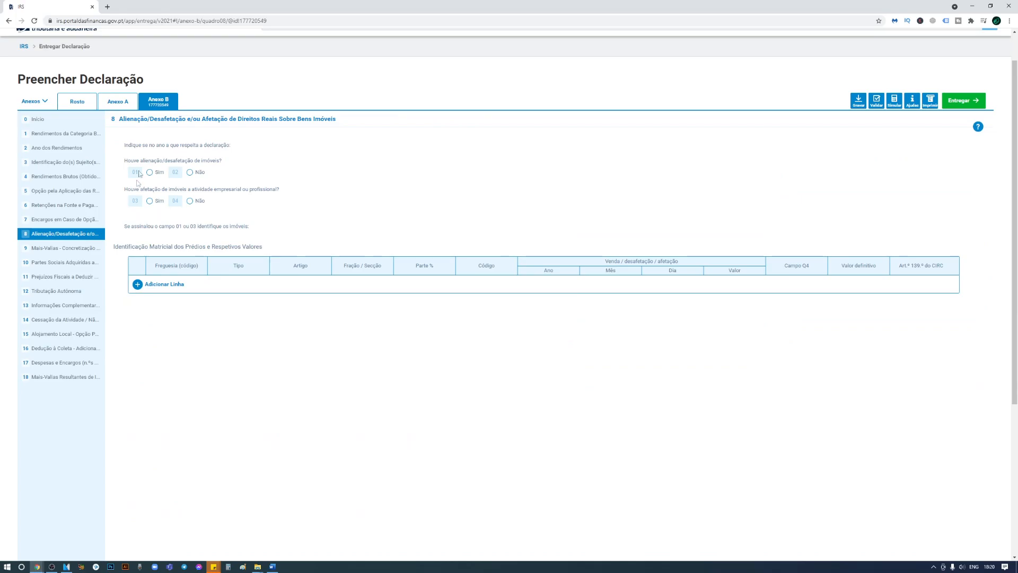
drag(130, 162, 210, 164)
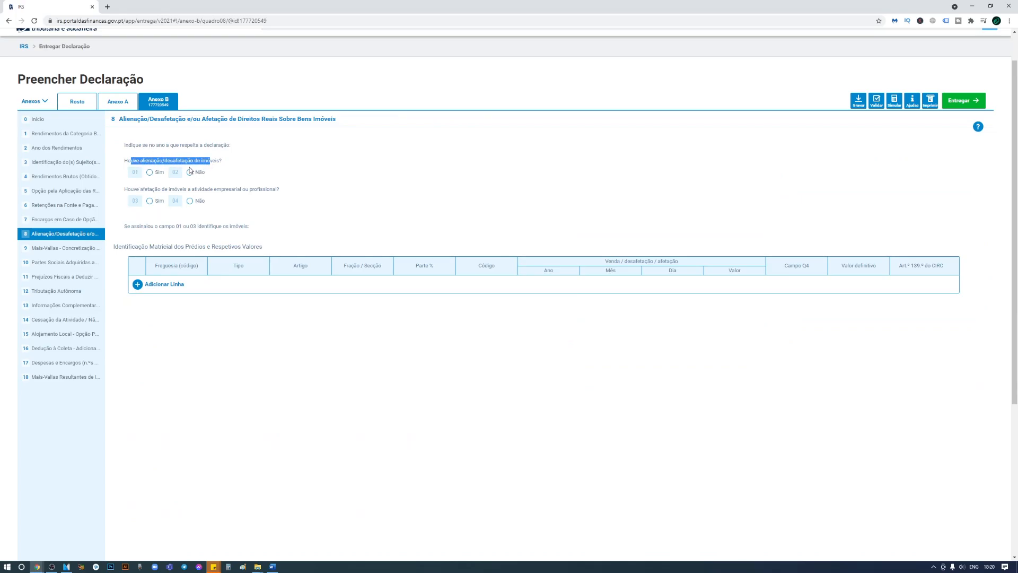
click(189, 172)
click(189, 200)
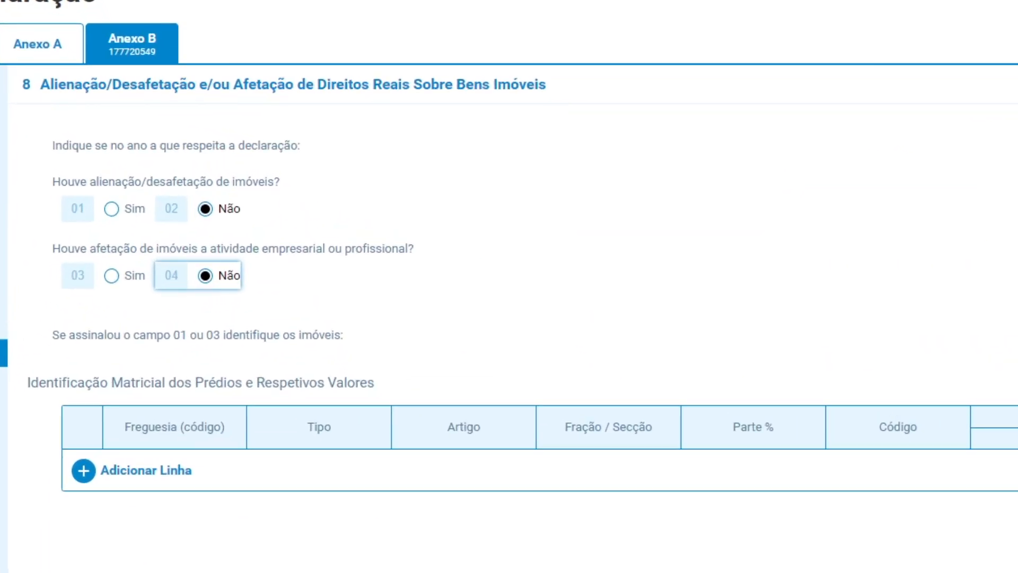
drag(53, 264, 432, 268)
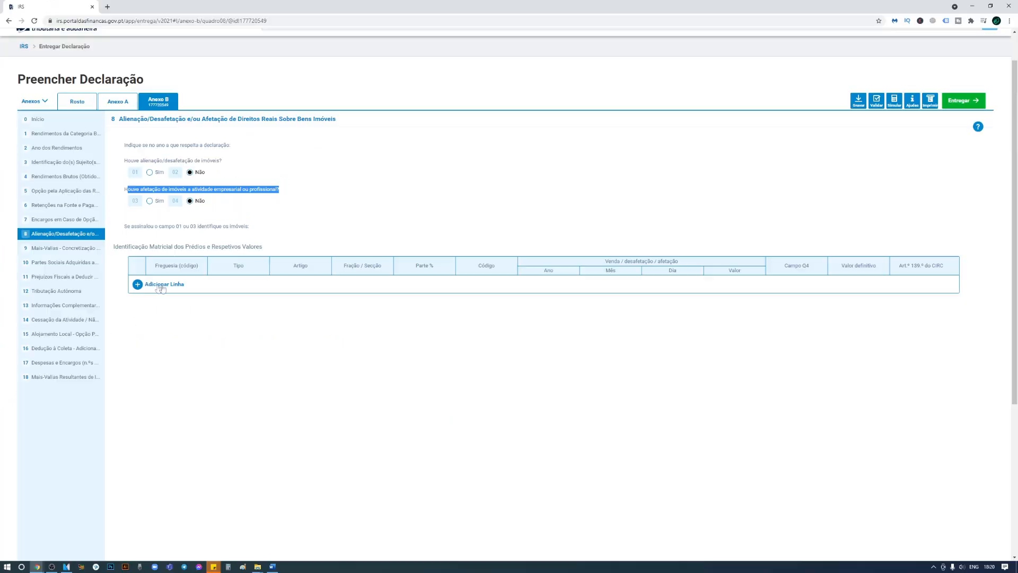
click(82, 250)
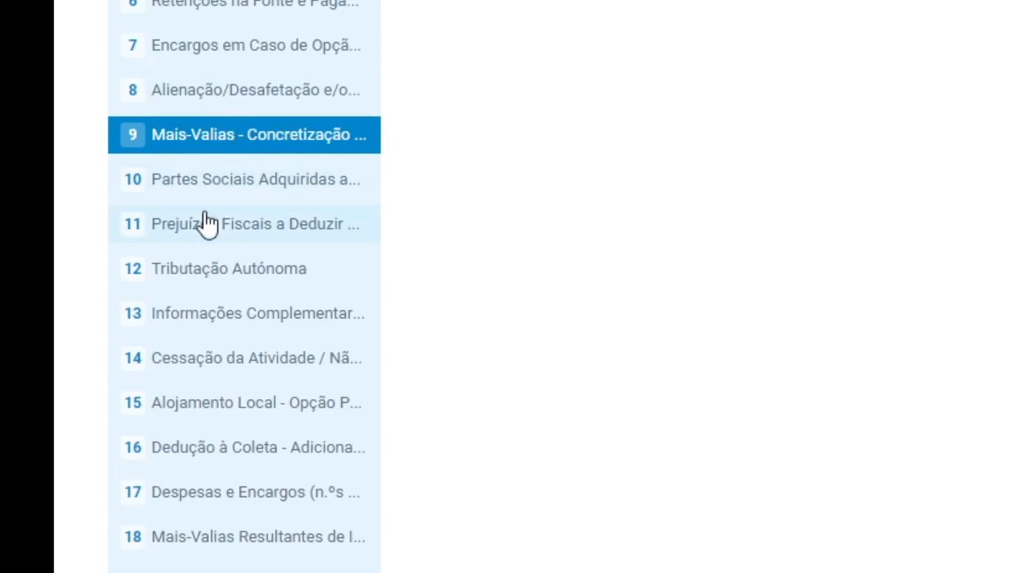
Enter 20 000,00 € in field 1304 as year N services and other income in quadro 13.
click(203, 310)
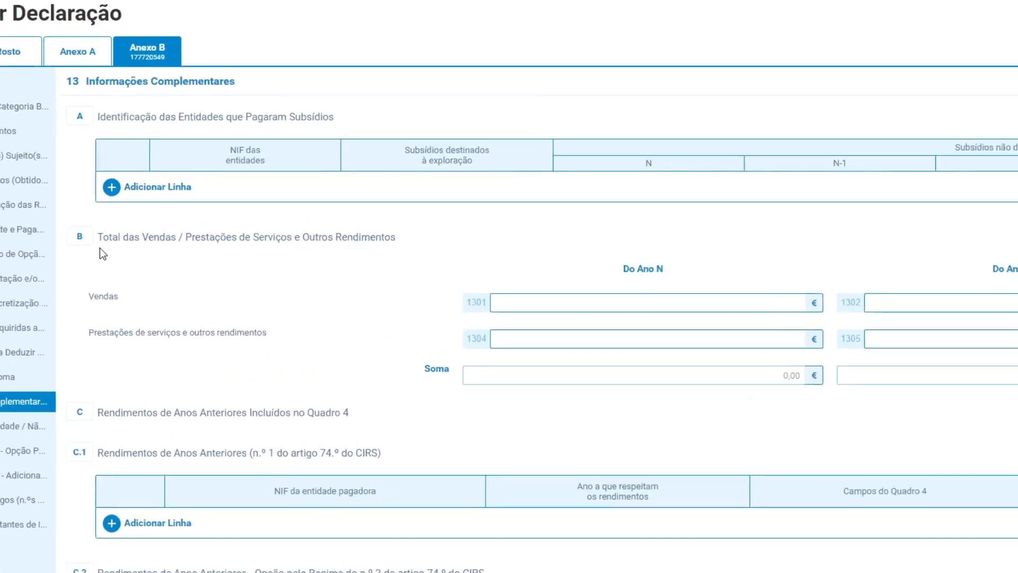
drag(98, 238, 401, 235)
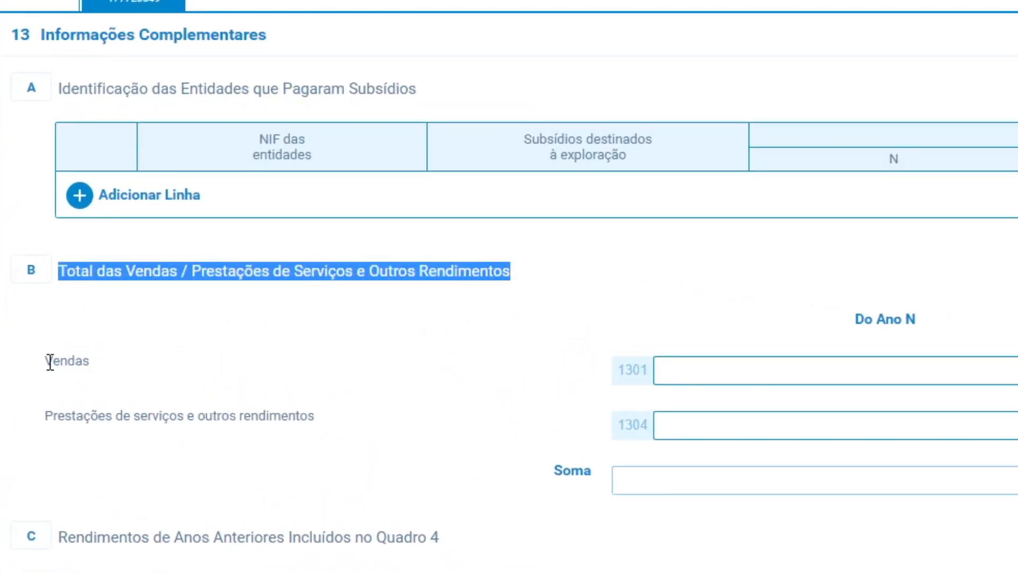
drag(46, 361, 133, 369)
drag(49, 415, 325, 423)
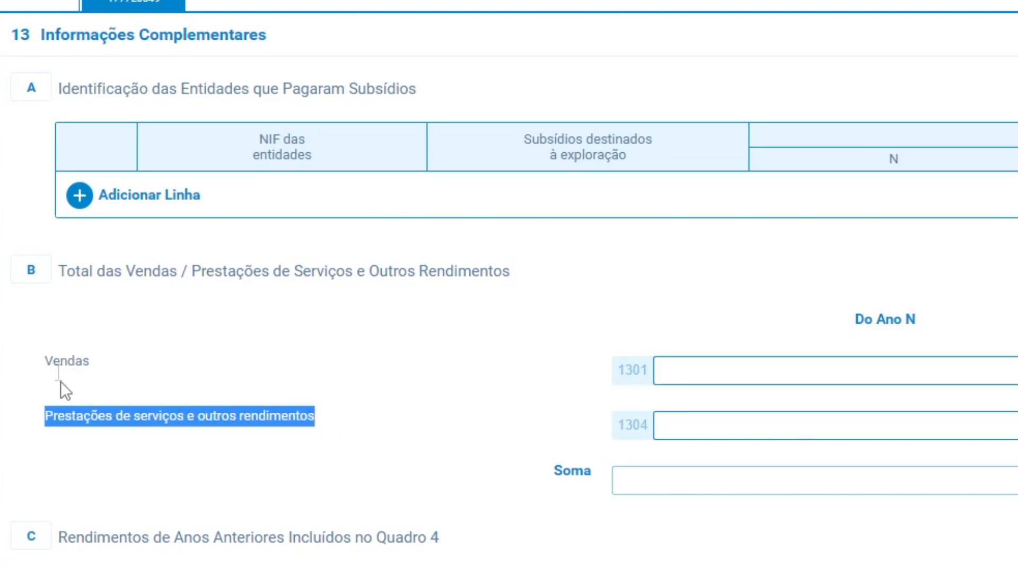
click(745, 420)
text(200000,00)
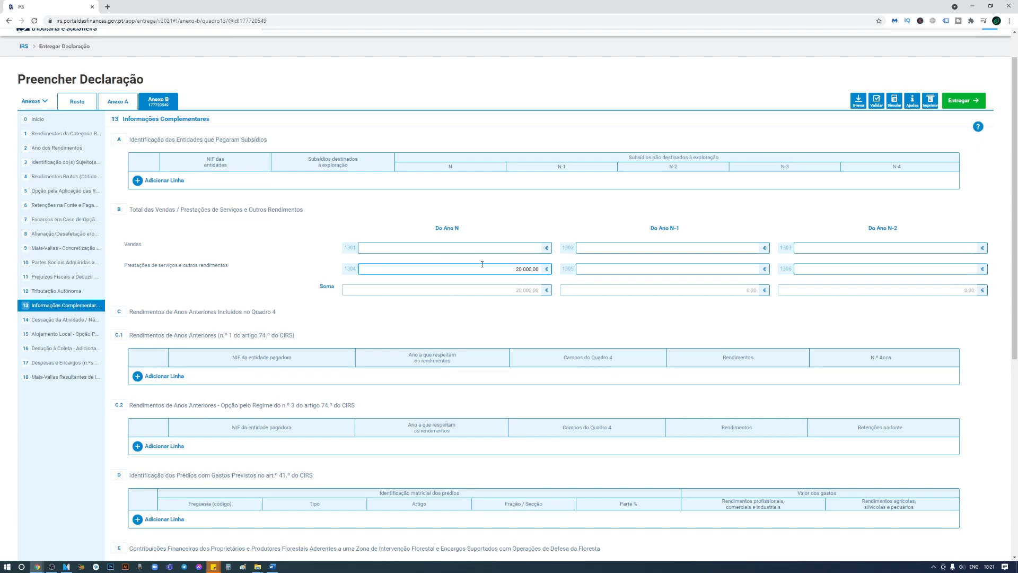
drag(516, 269, 528, 270)
click(610, 273)
click(823, 267)
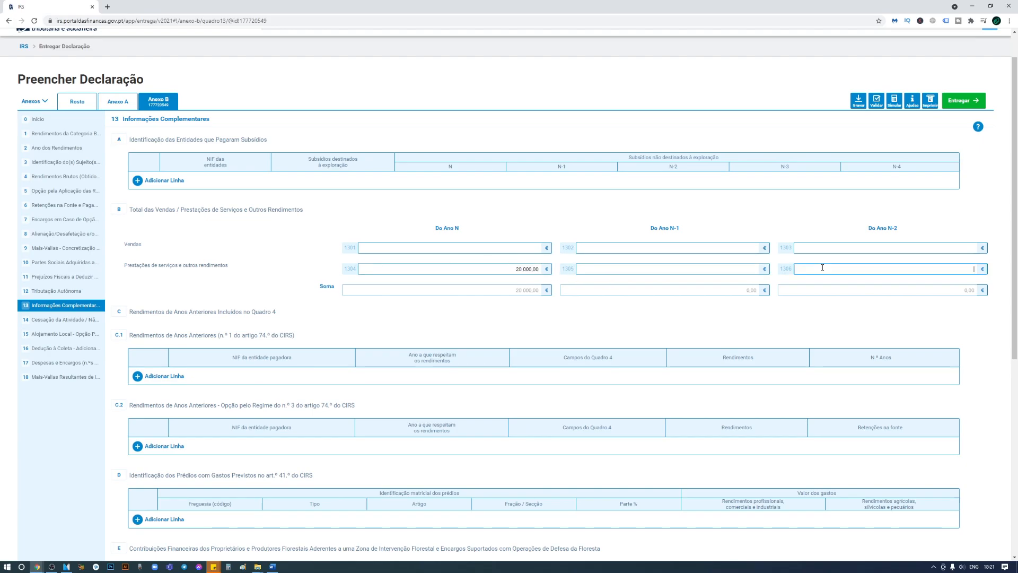
Add an empty row to table C.1 and remove it again, leaving the table empty.
click(177, 379)
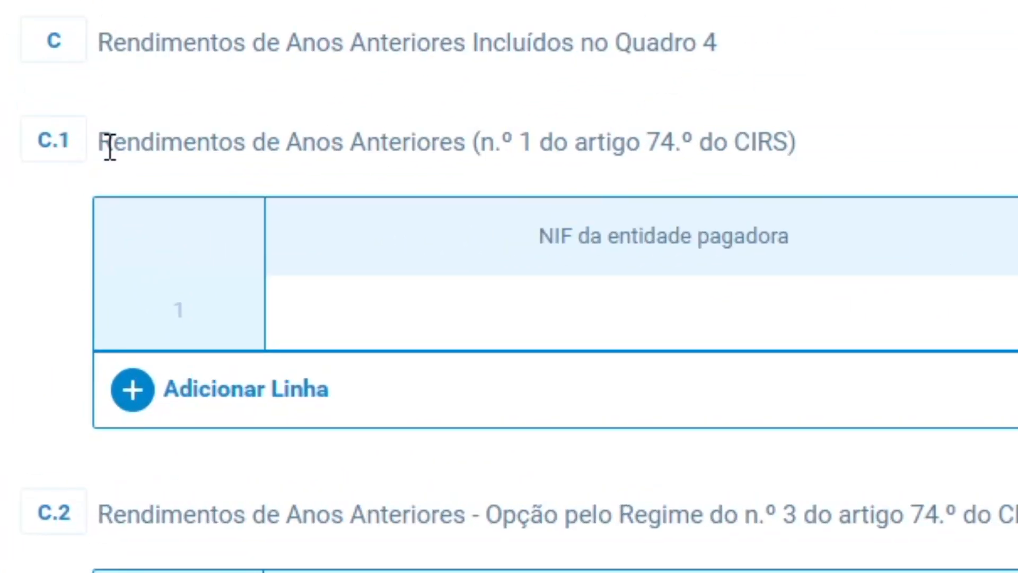
drag(133, 336, 287, 337)
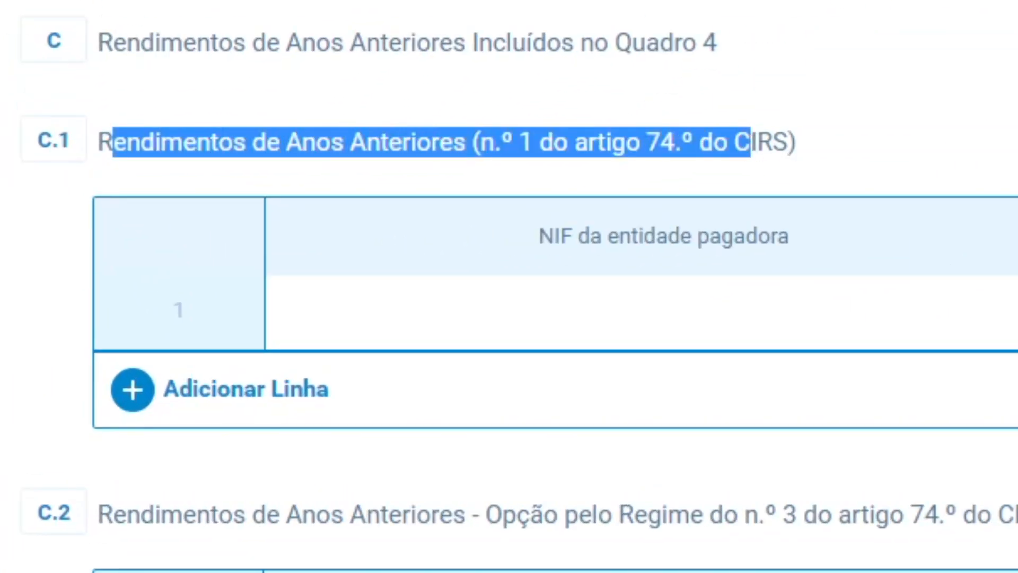
click(970, 374)
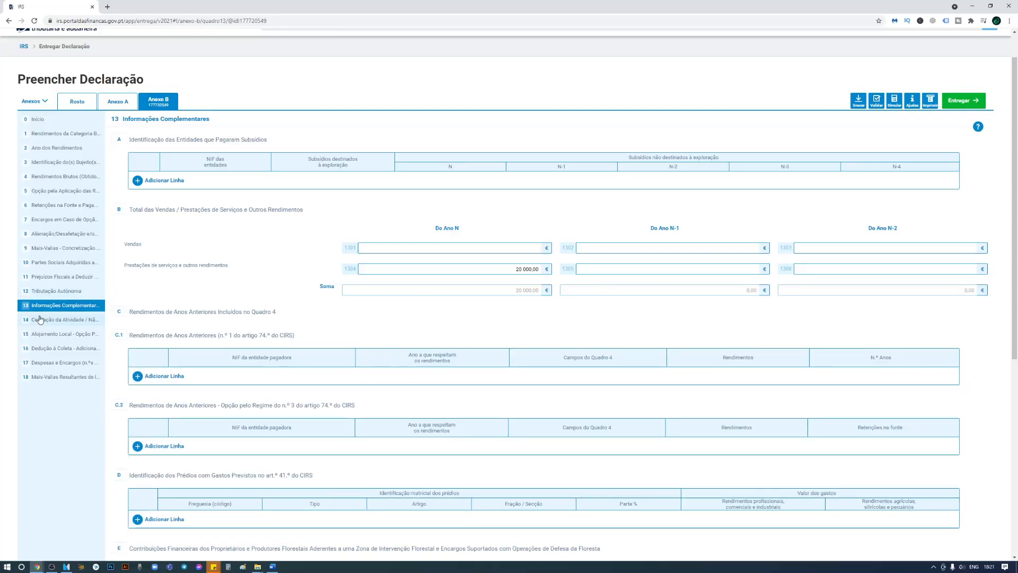
click(40, 319)
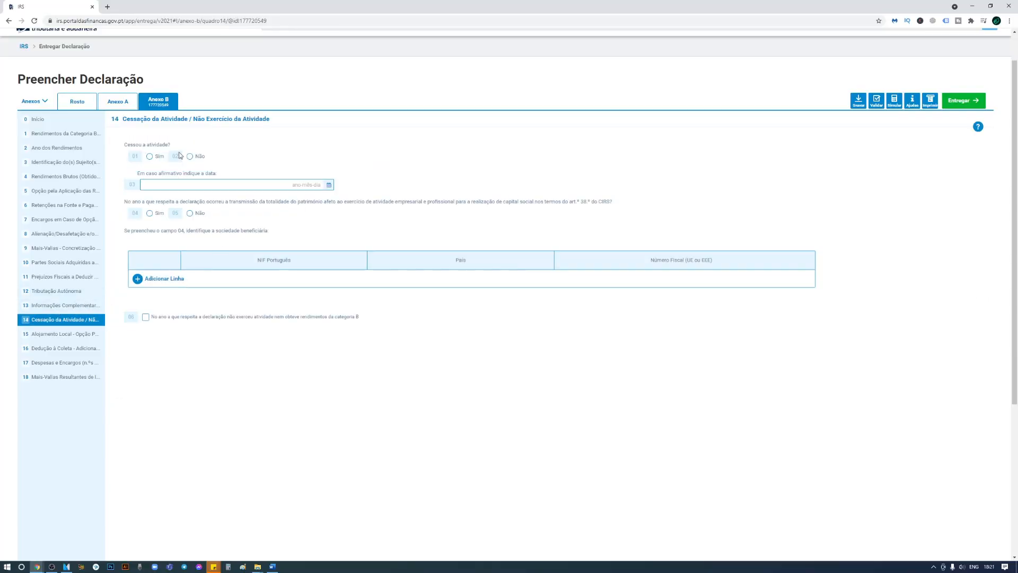
In quadro 14, tick Não for field 02 (ceased activity) and field 05 (asset transfer).
click(190, 156)
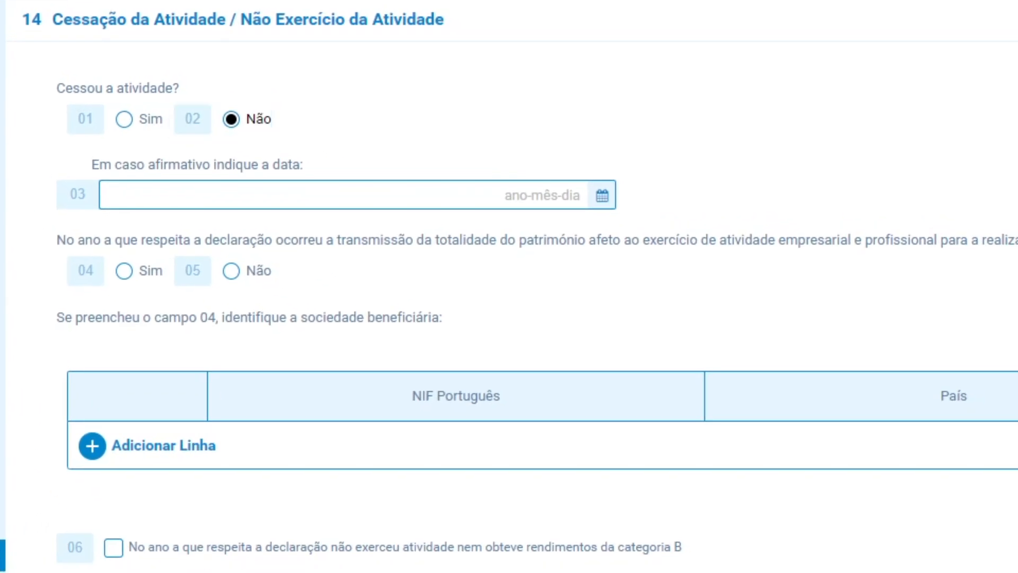
drag(100, 546, 211, 547)
click(196, 501)
click(232, 274)
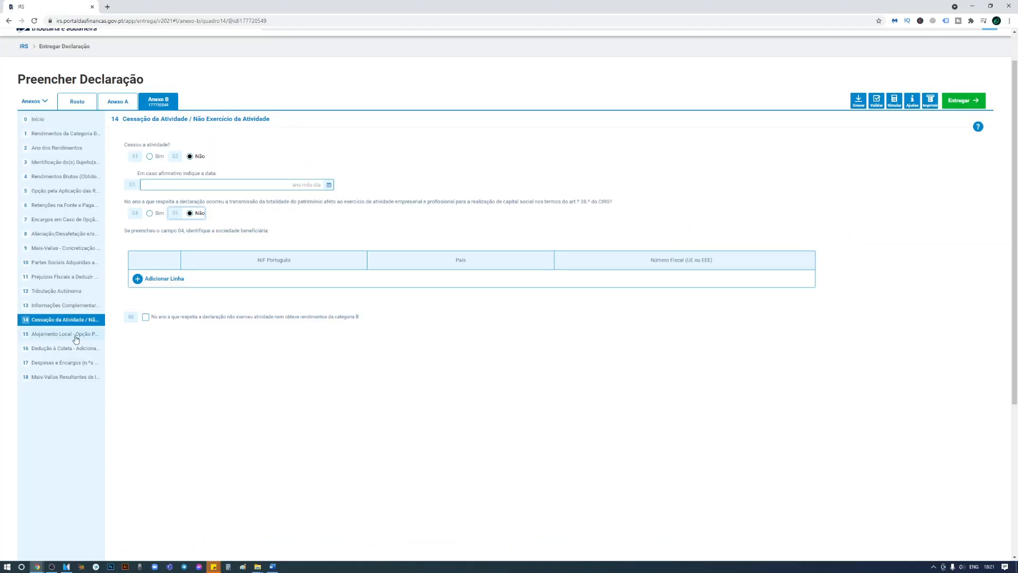
click(77, 335)
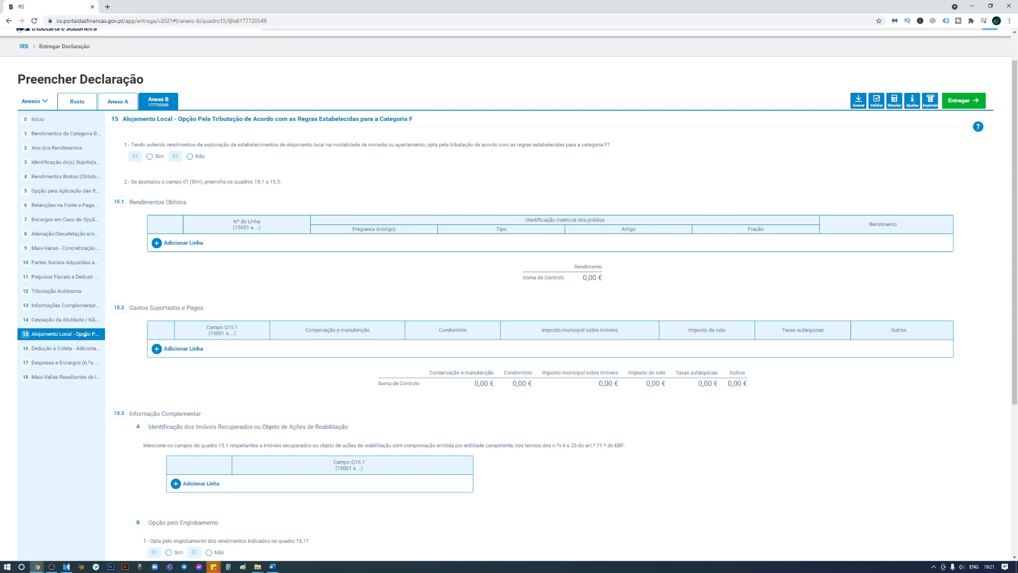
Go through quadro 16 to quadro 17, choose Sim for section C expenses and dismiss the prefill assistant.
click(65, 347)
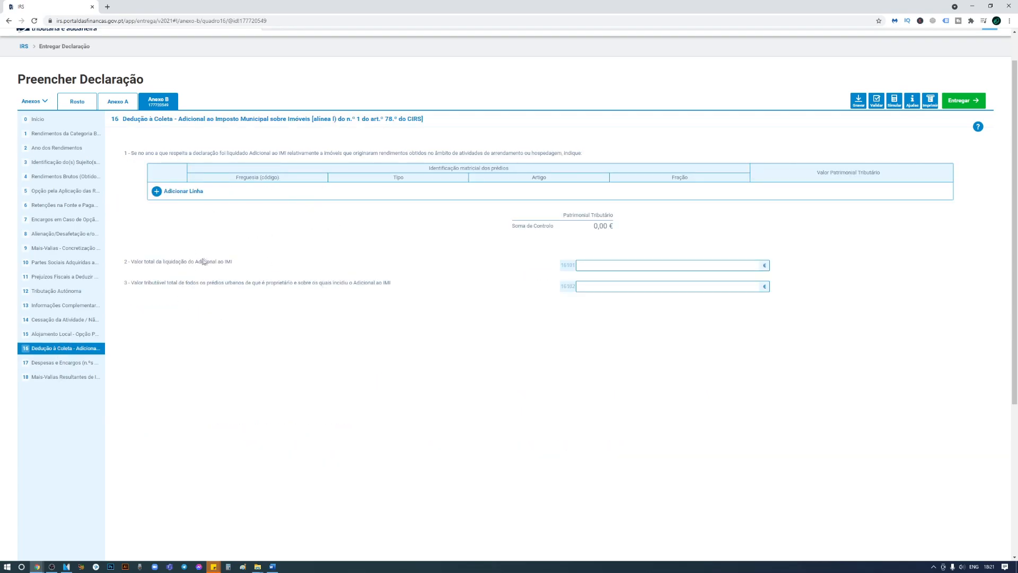
click(72, 365)
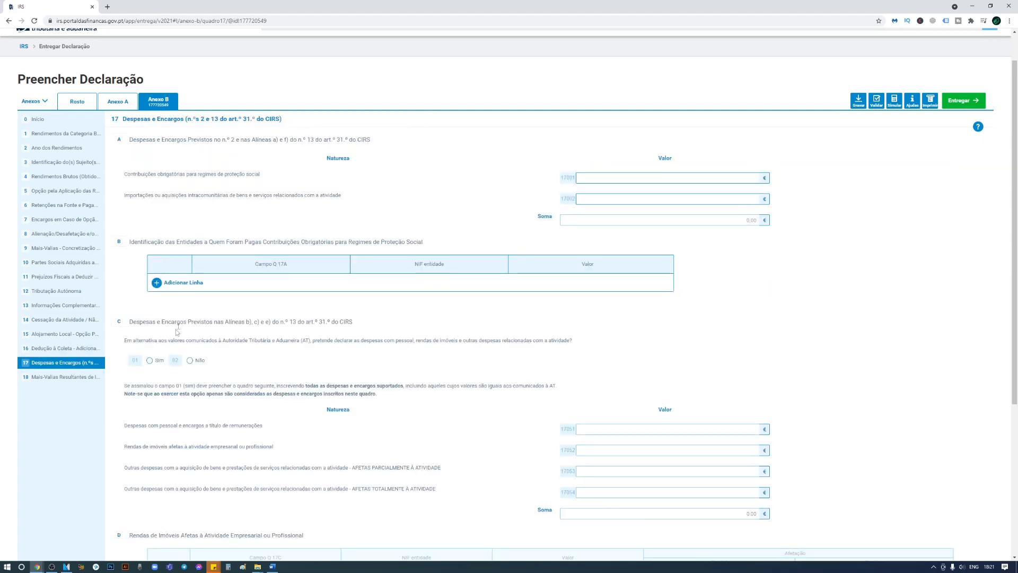
drag(131, 322, 355, 323)
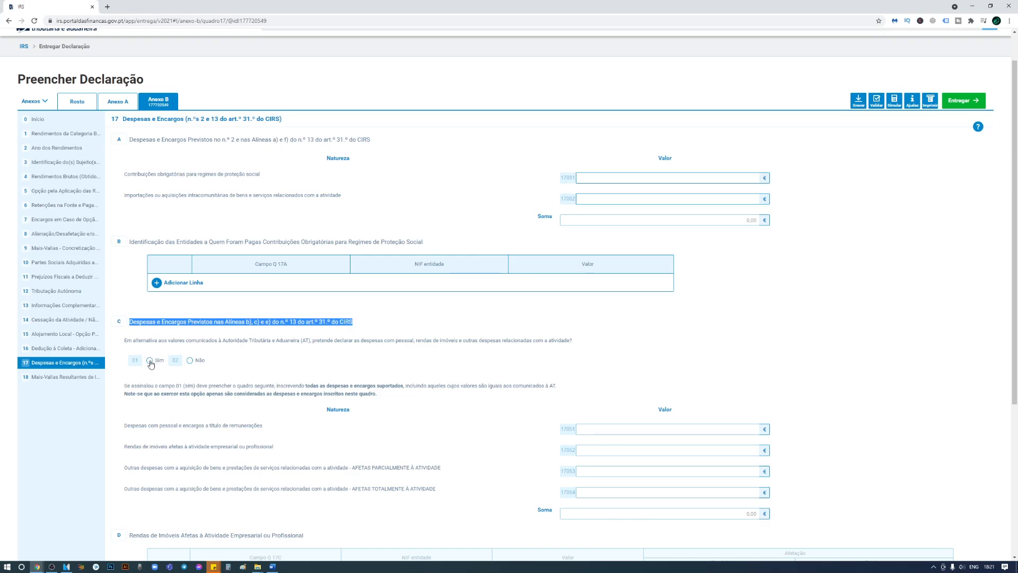
click(150, 361)
click(598, 195)
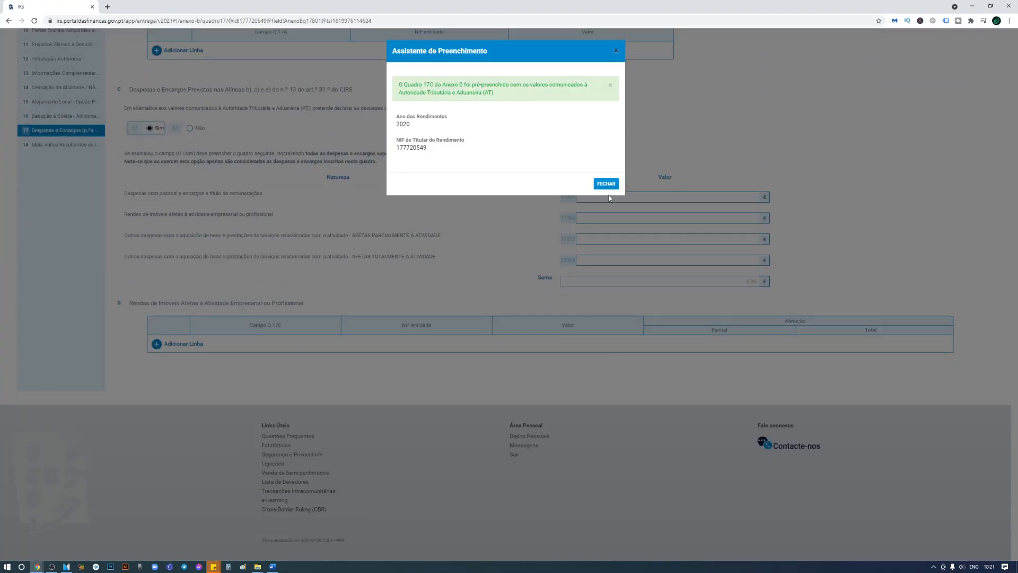
click(606, 184)
Add and delete a table D row, then switch the section C expenses answer to Não.
drag(173, 215, 254, 217)
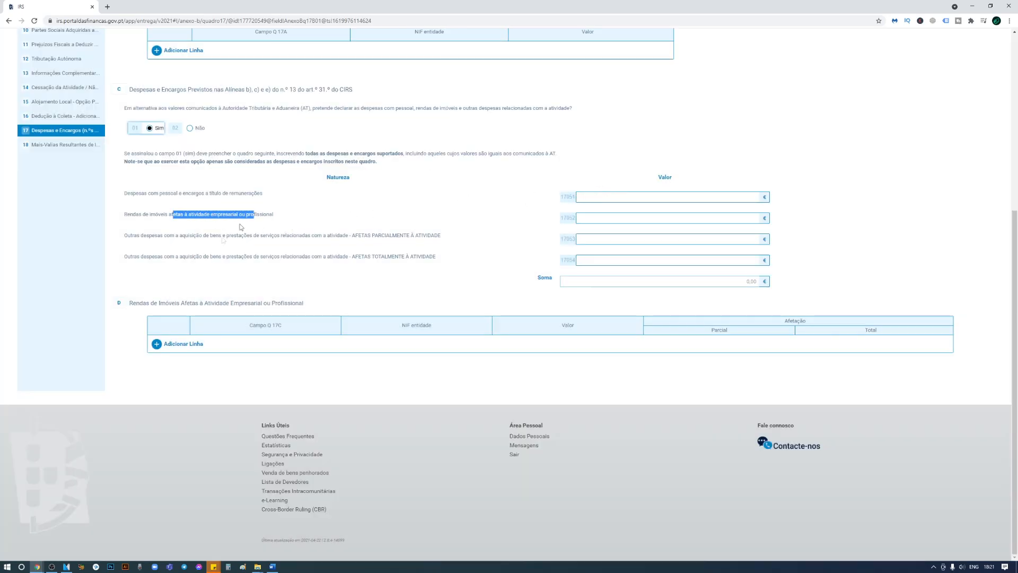
click(174, 344)
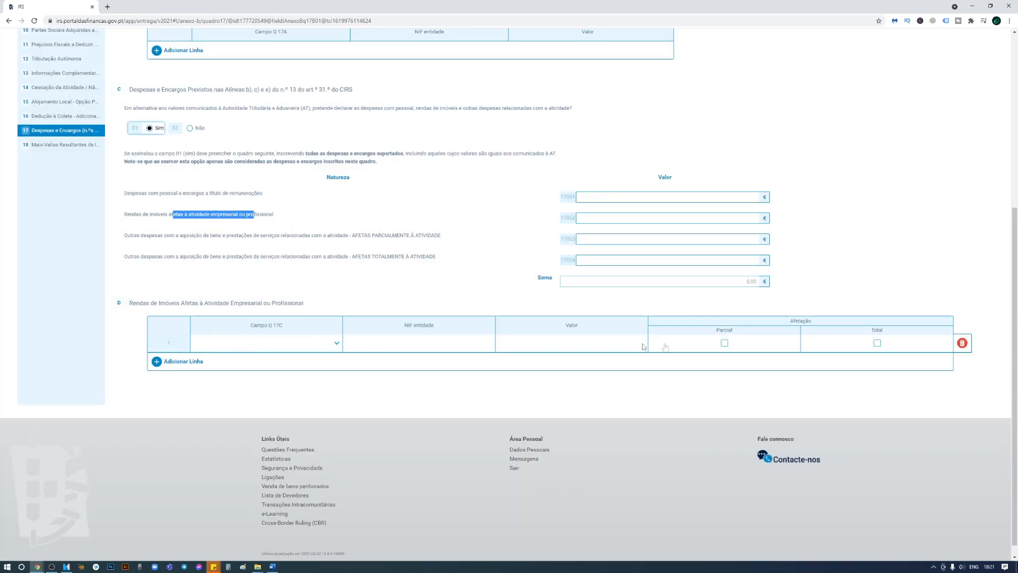
click(960, 343)
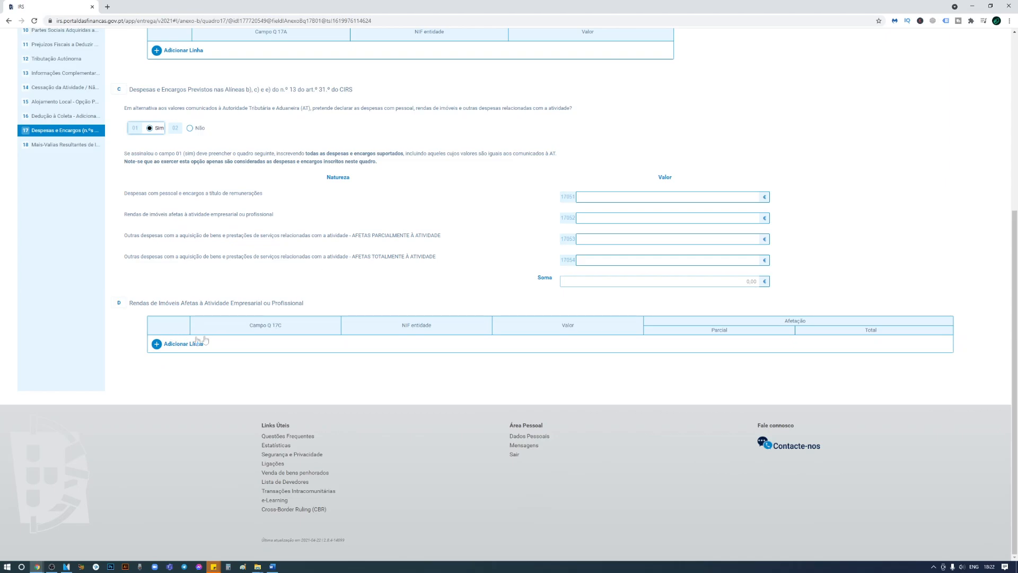
click(190, 128)
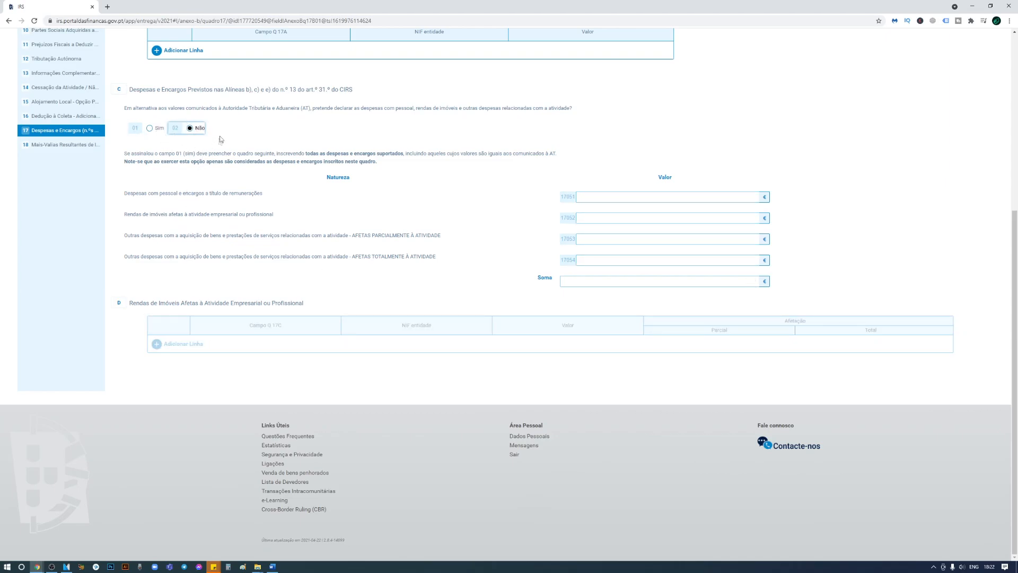
drag(159, 194, 215, 256)
click(194, 192)
click(68, 144)
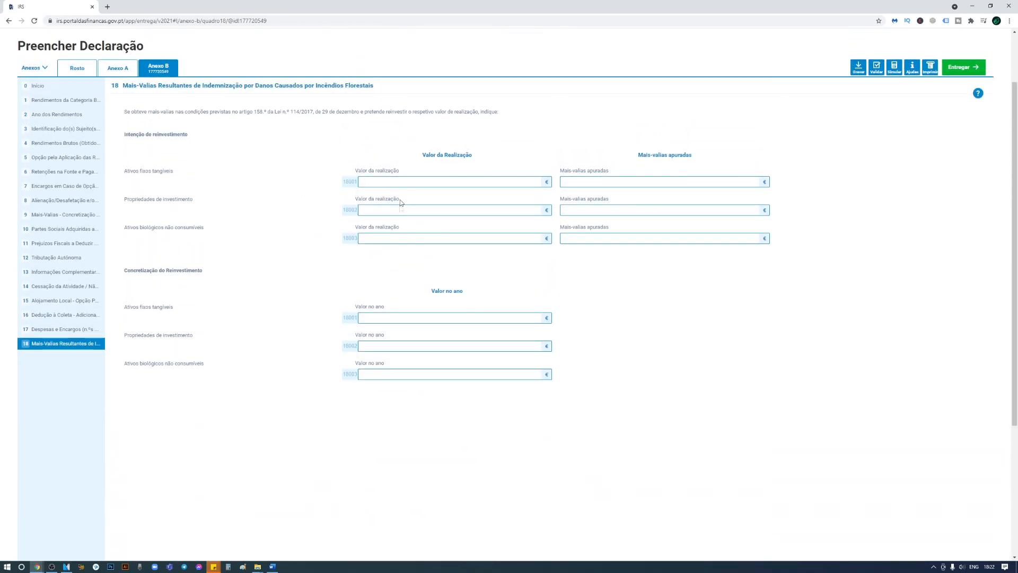
Run the Simular tool, giving 636,42 € to pay and the Artigo 68.º tax-rate table.
scroll(320, 191, up, 1)
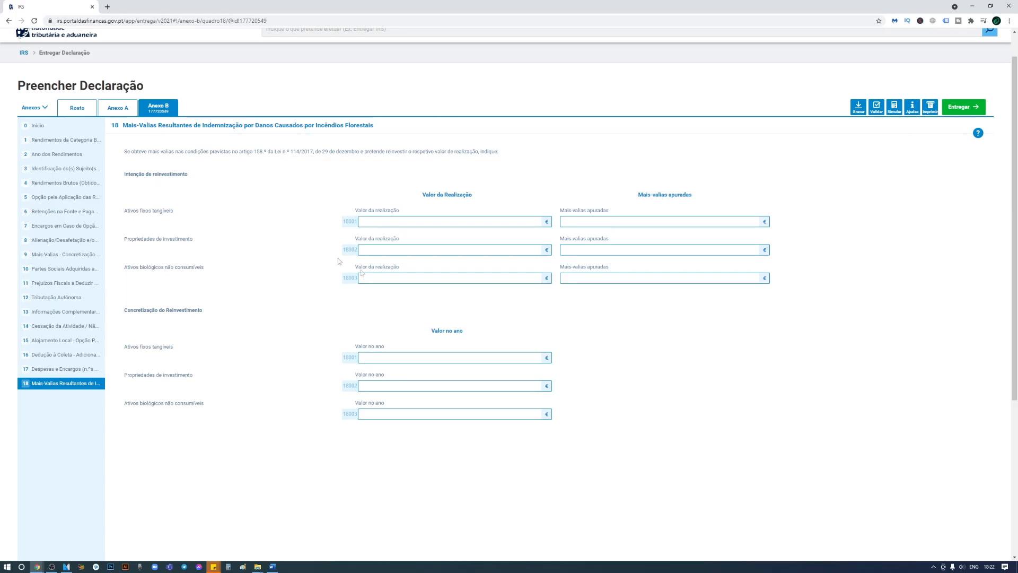
click(894, 107)
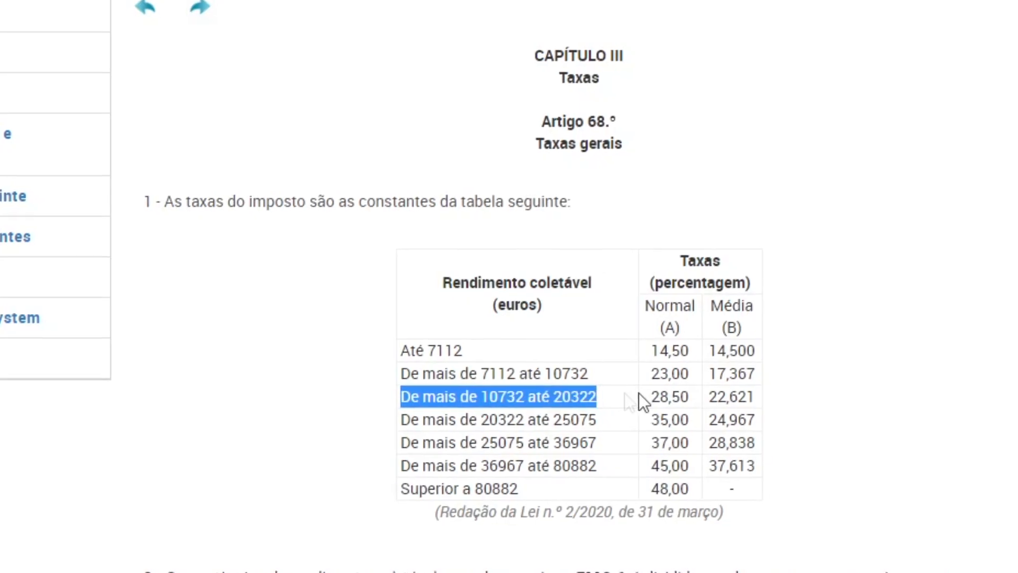
drag(643, 403, 732, 389)
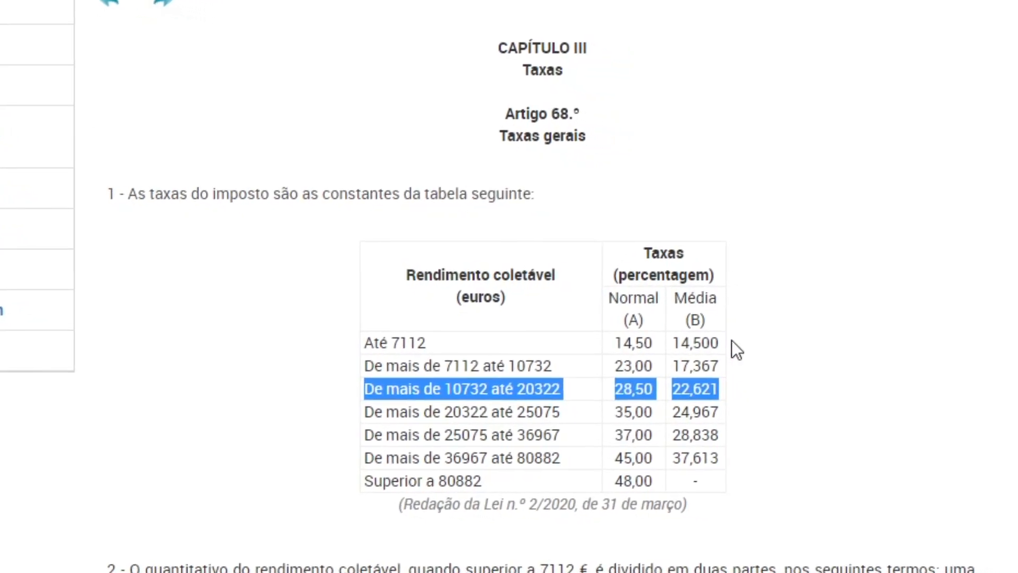